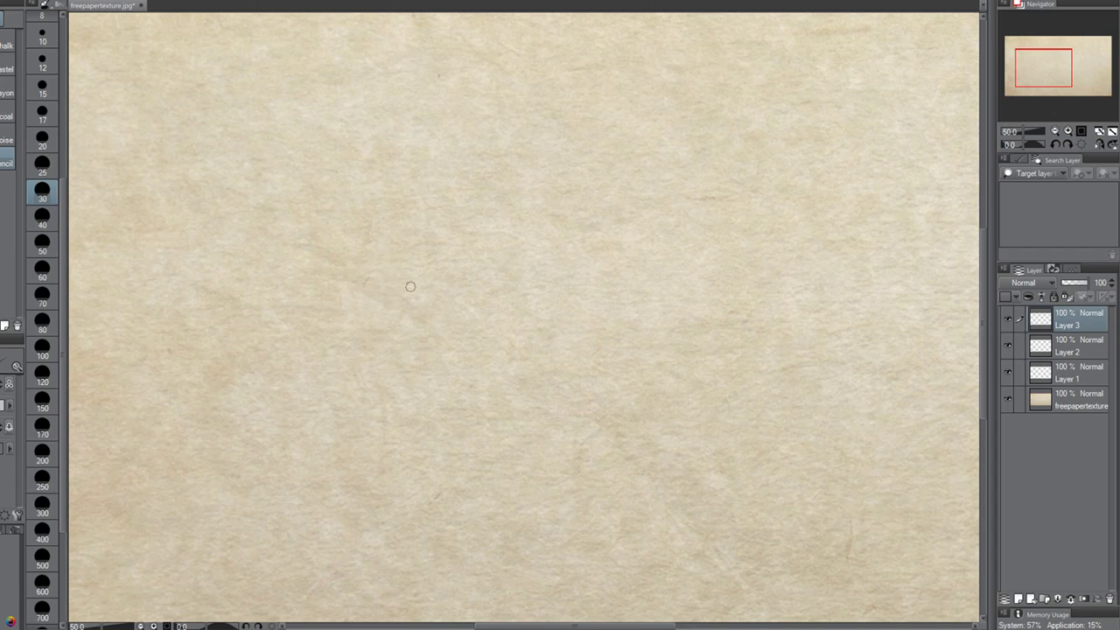
# Sketch a slanted, curved box form with a narrow side face on Layer 3.
pyautogui.hotkey('ctrl', 'z')
pyautogui.hotkey('ctrl', 'z')
pyautogui.moveTo(380, 332); pyautogui.dragTo(416, 293)
pyautogui.hotkey('ctrl', 'z')
pyautogui.moveTo(393, 245)
pyautogui.mouseDown()
pyautogui.moveTo(419, 259)
pyautogui.moveTo(402, 312)
pyautogui.moveTo(349, 299)
pyautogui.mouseUp()
pyautogui.hotkey('ctrl', 'z')
pyautogui.hotkey('ctrl', 'z')
pyautogui.moveTo(437, 219); pyautogui.dragTo(399, 308)
pyautogui.moveTo(384, 225)
pyautogui.mouseDown()
pyautogui.moveTo(441, 222)
pyautogui.moveTo(446, 243)
pyautogui.mouseUp()
pyautogui.moveTo(399, 308); pyautogui.dragTo(443, 244)
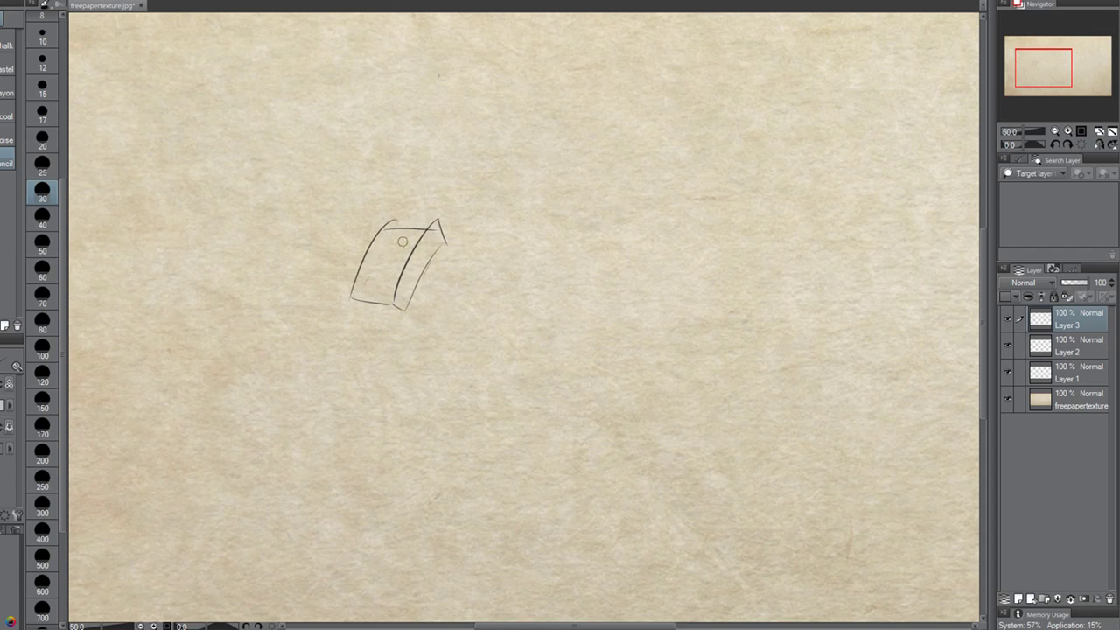
# Try lines rising from the upper edge of the curved box, and clear the sketch from the layer.
pyautogui.moveTo(378, 240)
pyautogui.mouseDown()
pyautogui.moveTo(381, 197)
pyautogui.moveTo(386, 238)
pyautogui.mouseUp()
pyautogui.hotkey('ctrl', 'z')
pyautogui.moveTo(381, 229)
pyautogui.mouseDown()
pyautogui.moveTo(373, 199)
pyautogui.moveTo(407, 219)
pyautogui.moveTo(378, 167)
pyautogui.mouseUp()
pyautogui.hotkey('ctrl', 'z')
pyautogui.hotkey('ctrl', 'z')
pyautogui.moveTo(383, 230)
pyautogui.mouseDown()
pyautogui.moveTo(402, 229)
pyautogui.moveTo(367, 175)
pyautogui.mouseUp()
pyautogui.hotkey('ctrl', 'z')
pyautogui.hotkey('ctrl', 'z')
pyautogui.moveTo(383, 230)
pyautogui.mouseDown()
pyautogui.moveTo(392, 209)
pyautogui.moveTo(382, 185)
pyautogui.moveTo(367, 189)
pyautogui.mouseUp()
pyautogui.moveTo(412, 230); pyautogui.dragTo(415, 208)
pyautogui.click(167, 1)
# Sketch an oval head with a pointed chin and a rounder skull shape behind it.
pyautogui.moveTo(275, 188); pyautogui.dragTo(357, 194)
pyautogui.moveTo(263, 207); pyautogui.dragTo(344, 238)
pyautogui.moveTo(345, 218)
pyautogui.mouseDown()
pyautogui.moveTo(277, 229)
pyautogui.moveTo(288, 168)
pyautogui.mouseUp()
pyautogui.moveTo(276, 208)
pyautogui.mouseDown()
pyautogui.moveTo(283, 241)
pyautogui.moveTo(328, 267)
pyautogui.mouseUp()
pyautogui.moveTo(345, 211)
pyautogui.mouseDown()
pyautogui.moveTo(348, 221)
pyautogui.moveTo(304, 190)
pyautogui.mouseUp()
pyautogui.moveTo(283, 232)
pyautogui.mouseDown()
pyautogui.moveTo(302, 157)
pyautogui.moveTo(332, 218)
pyautogui.mouseUp()
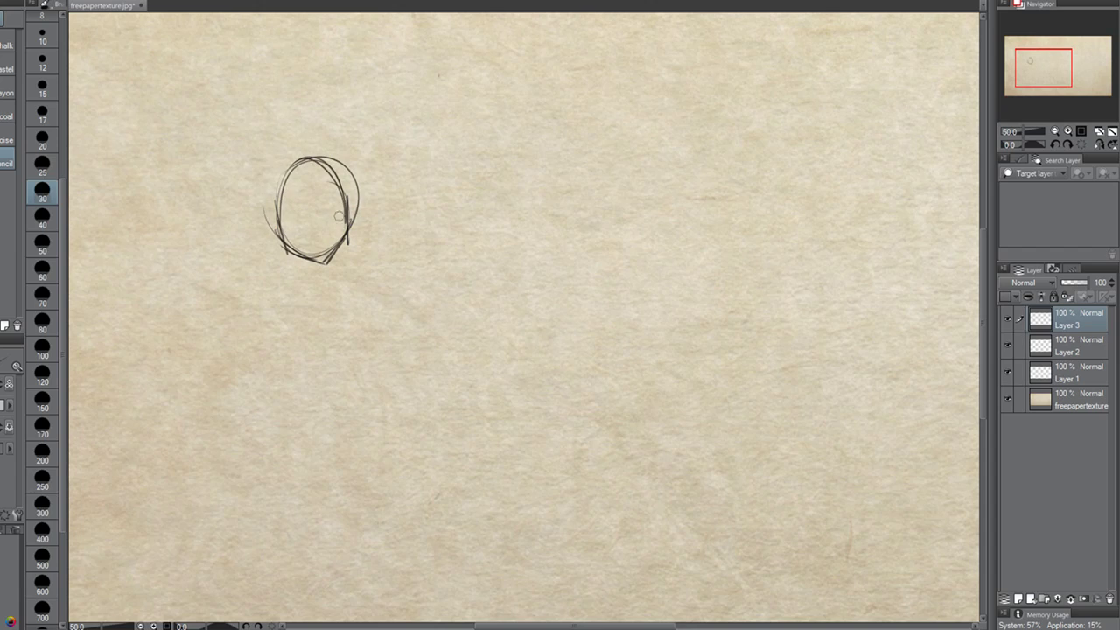
# Sketch the neck, shoulder line, ribcage with its lower arch and a shoulder wedge beneath the head.
pyautogui.moveTo(314, 259)
pyautogui.mouseDown()
pyautogui.moveTo(331, 284)
pyautogui.moveTo(314, 273)
pyautogui.moveTo(307, 285)
pyautogui.moveTo(356, 273)
pyautogui.mouseUp()
pyautogui.moveTo(302, 294)
pyautogui.mouseDown()
pyautogui.moveTo(348, 283)
pyautogui.moveTo(309, 323)
pyautogui.moveTo(326, 358)
pyautogui.mouseUp()
pyautogui.moveTo(342, 279)
pyautogui.mouseDown()
pyautogui.moveTo(364, 335)
pyautogui.moveTo(326, 356)
pyautogui.moveTo(340, 362)
pyautogui.moveTo(349, 337)
pyautogui.moveTo(332, 325)
pyautogui.moveTo(353, 350)
pyautogui.mouseUp()
pyautogui.moveTo(308, 297); pyautogui.dragTo(315, 338)
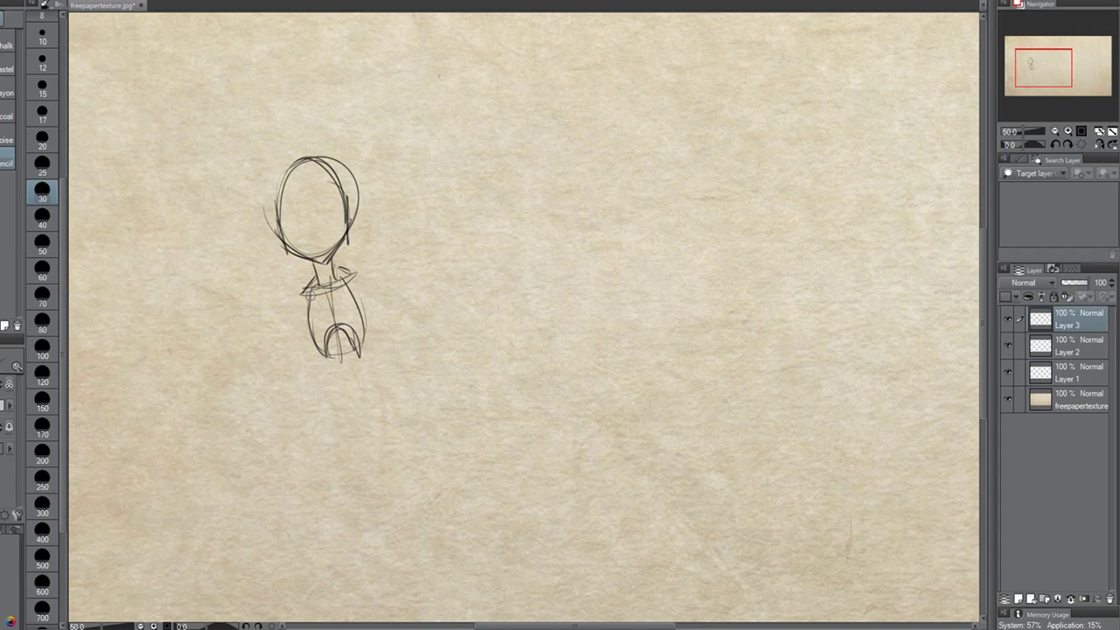
pyautogui.moveTo(313, 287)
pyautogui.mouseDown()
pyautogui.moveTo(293, 300)
pyautogui.moveTo(305, 313)
pyautogui.mouseUp()
# Sketch the pelvis block below the ribcage and a vertical centre line through the torso.
pyautogui.moveTo(343, 293)
pyautogui.mouseDown()
pyautogui.moveTo(366, 274)
pyautogui.moveTo(327, 406)
pyautogui.mouseUp()
pyautogui.hotkey('ctrl', 'z')
pyautogui.moveTo(325, 352)
pyautogui.mouseDown()
pyautogui.moveTo(337, 360)
pyautogui.moveTo(352, 430)
pyautogui.mouseUp()
pyautogui.moveTo(348, 317); pyautogui.dragTo(353, 431)
# Draw long, slightly curved lines for both legs down from the hips.
pyautogui.moveTo(331, 376)
pyautogui.mouseDown()
pyautogui.moveTo(389, 370)
pyautogui.moveTo(343, 404)
pyautogui.moveTo(360, 402)
pyautogui.moveTo(329, 400)
pyautogui.moveTo(312, 542)
pyautogui.mouseUp()
pyautogui.hotkey('ctrl', 'z')
pyautogui.hotkey('ctrl', 'z')
pyautogui.moveTo(336, 390)
pyautogui.mouseDown()
pyautogui.moveTo(366, 396)
pyautogui.moveTo(320, 445)
pyautogui.moveTo(318, 537)
pyautogui.mouseUp()
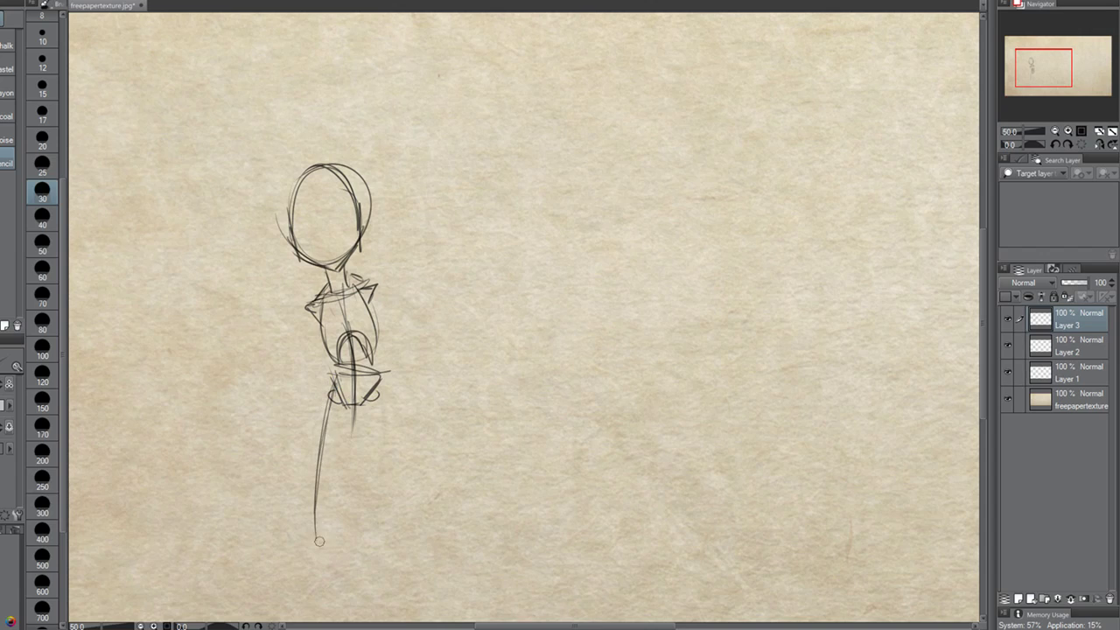
pyautogui.moveTo(375, 401); pyautogui.dragTo(375, 540)
pyautogui.hotkey('ctrl', 'z')
pyautogui.hotkey('ctrl', 'z')
pyautogui.moveTo(377, 408); pyautogui.dragTo(381, 558)
# Shape the lower legs and add simple wedge-shaped feet at the ends of both legs.
pyautogui.moveTo(378, 509)
pyautogui.mouseDown()
pyautogui.moveTo(375, 407)
pyautogui.moveTo(383, 539)
pyautogui.moveTo(362, 572)
pyautogui.moveTo(383, 571)
pyautogui.mouseUp()
pyautogui.moveTo(361, 574); pyautogui.dragTo(378, 576)
pyautogui.moveTo(313, 531); pyautogui.dragTo(307, 565)
pyautogui.moveTo(306, 566)
pyautogui.mouseDown()
pyautogui.moveTo(329, 539)
pyautogui.moveTo(319, 517)
pyautogui.moveTo(307, 564)
pyautogui.mouseUp()
pyautogui.hotkey('ctrl', 'z')
pyautogui.hotkey('ctrl', 'z')
pyautogui.hotkey('ctrl', 'z')
pyautogui.moveTo(306, 565); pyautogui.dragTo(329, 562)
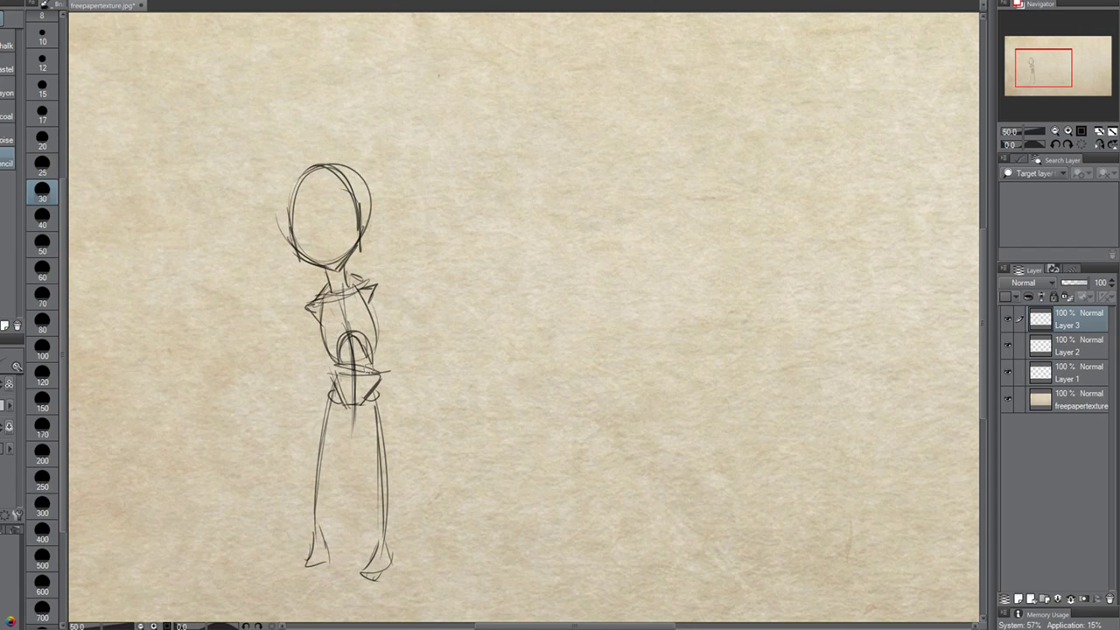
# Draw a curved arm line hanging from each shoulder of the figure.
pyautogui.moveTo(311, 325); pyautogui.dragTo(307, 431)
pyautogui.hotkey('ctrl', 'z')
pyautogui.moveTo(311, 301); pyautogui.dragTo(301, 392)
pyautogui.hotkey('ctrl', 'z')
pyautogui.moveTo(312, 306); pyautogui.dragTo(295, 420)
pyautogui.moveTo(385, 296); pyautogui.dragTo(404, 414)
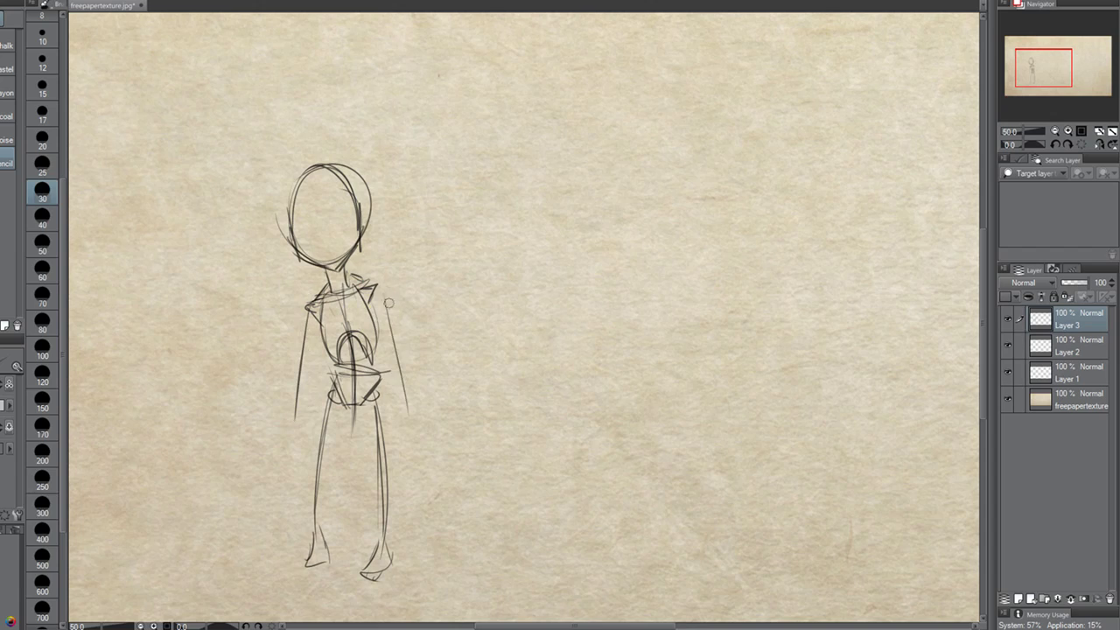
pyautogui.hotkey('ctrl', 'z')
pyautogui.moveTo(377, 283); pyautogui.dragTo(398, 403)
pyautogui.hotkey('ctrl', 'z')
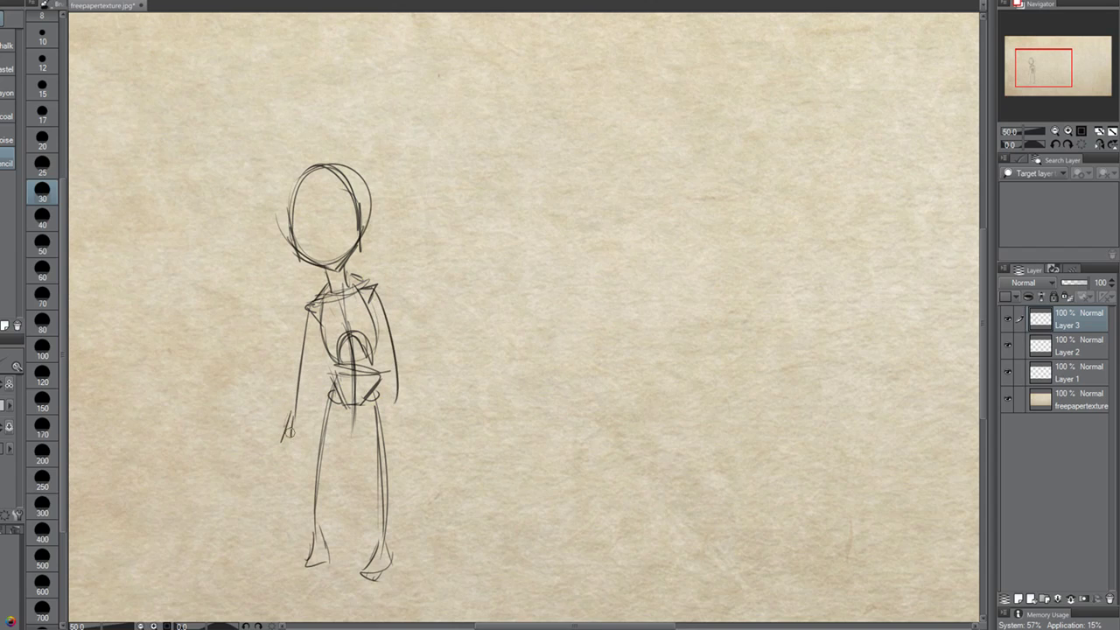
# Sketch a hand with simple fingers at the end of the arm on the viewer's left.
pyautogui.moveTo(291, 411)
pyautogui.mouseDown()
pyautogui.moveTo(283, 437)
pyautogui.moveTo(299, 411)
pyautogui.moveTo(309, 438)
pyautogui.moveTo(297, 454)
pyautogui.moveTo(303, 448)
pyautogui.mouseUp()
pyautogui.hotkey('ctrl', 'z')
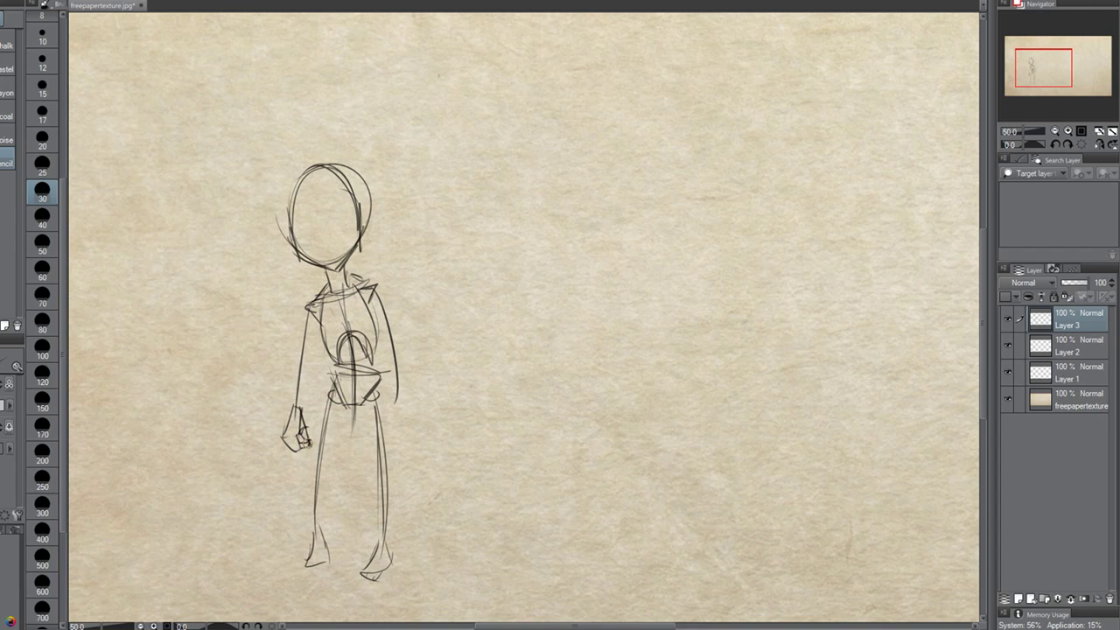
pyautogui.moveTo(293, 436); pyautogui.dragTo(299, 455)
pyautogui.hotkey('ctrl', 'z')
pyautogui.moveTo(292, 435)
pyautogui.mouseDown()
pyautogui.moveTo(298, 449)
pyautogui.moveTo(303, 411)
pyautogui.mouseUp()
# Give the arm on the viewer's left volume with upper-arm and forearm contours.
pyautogui.moveTo(304, 303); pyautogui.dragTo(307, 393)
pyautogui.hotkey('ctrl', 'z')
pyautogui.moveTo(306, 355)
pyautogui.mouseDown()
pyautogui.moveTo(292, 411)
pyautogui.moveTo(297, 354)
pyautogui.mouseUp()
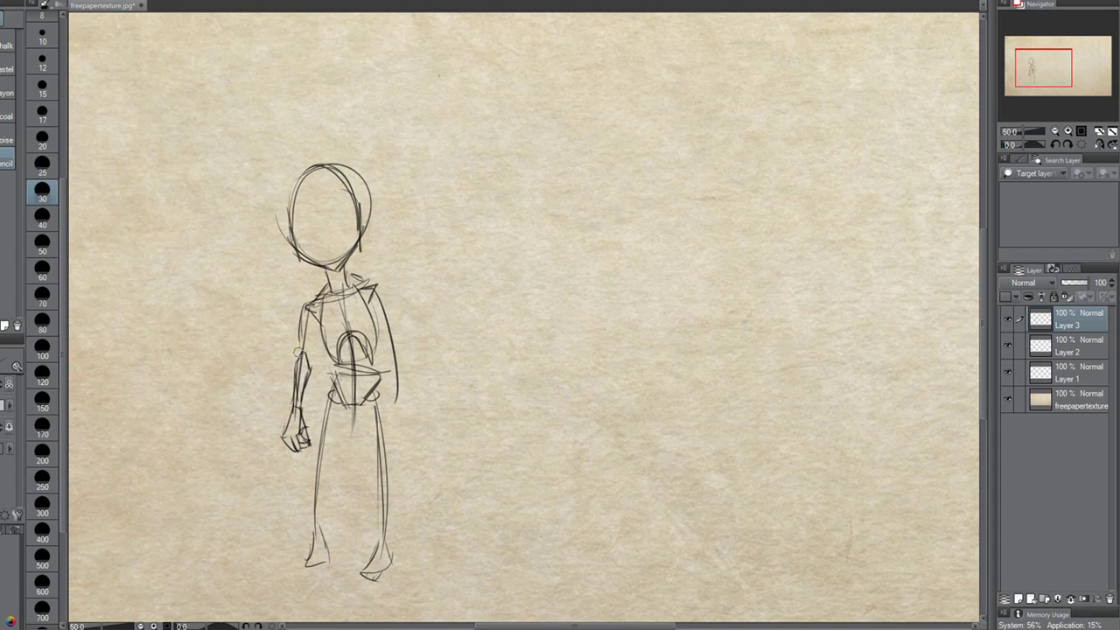
# Draw the chest and waist contours and the outer hip and thigh line on the viewer's left.
pyautogui.moveTo(320, 318)
pyautogui.mouseDown()
pyautogui.moveTo(308, 364)
pyautogui.moveTo(295, 355)
pyautogui.moveTo(308, 302)
pyautogui.moveTo(363, 331)
pyautogui.moveTo(324, 350)
pyautogui.moveTo(341, 376)
pyautogui.mouseUp()
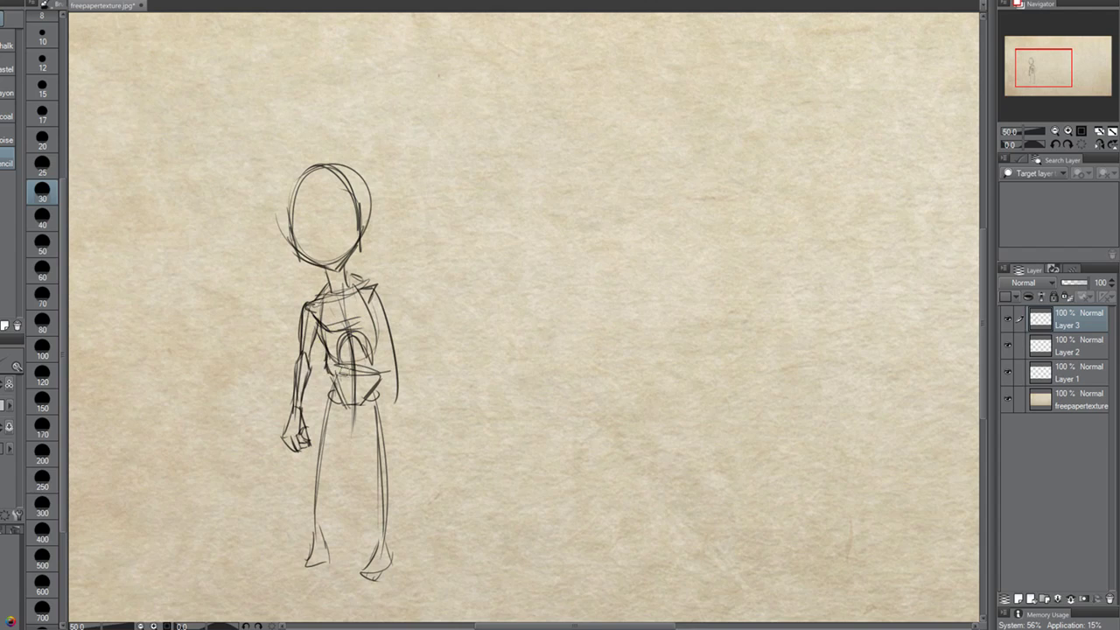
pyautogui.moveTo(378, 329)
pyautogui.mouseDown()
pyautogui.moveTo(378, 371)
pyautogui.moveTo(324, 404)
pyautogui.moveTo(318, 457)
pyautogui.mouseUp()
pyautogui.hotkey('ctrl', 'z')
pyautogui.moveTo(326, 372); pyautogui.dragTo(314, 458)
pyautogui.moveTo(315, 403); pyautogui.dragTo(314, 465)
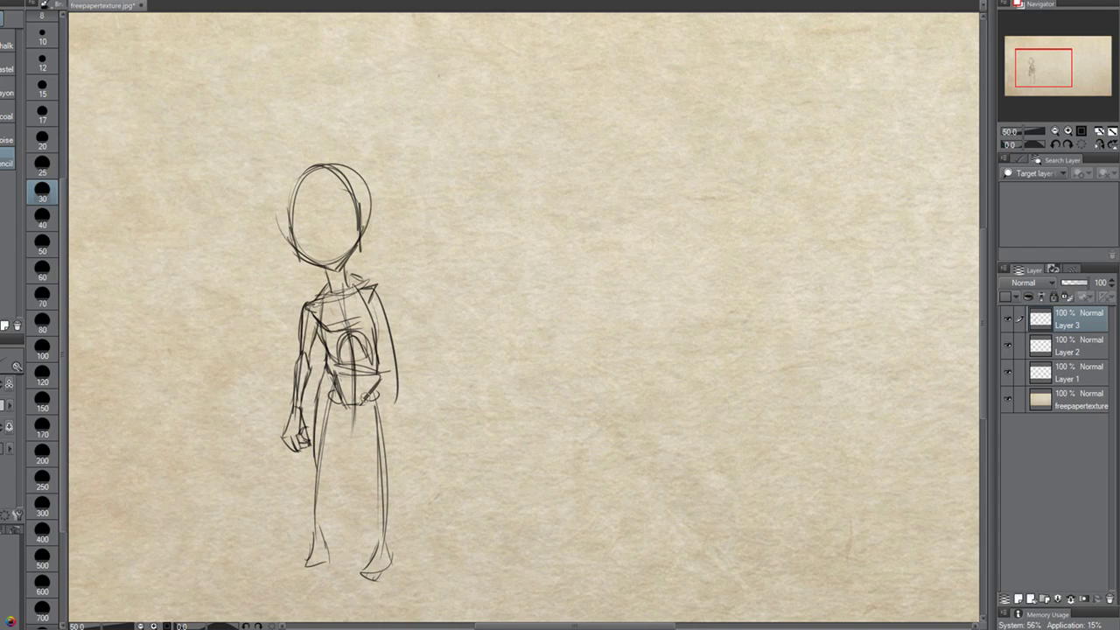
# Add contour lines to the leg on the viewer's right, and clear the figure from the layer.
pyautogui.moveTo(392, 399); pyautogui.dragTo(390, 457)
pyautogui.moveTo(395, 376); pyautogui.dragTo(394, 461)
pyautogui.moveTo(391, 403); pyautogui.dragTo(390, 464)
pyautogui.moveTo(388, 424); pyautogui.dragTo(385, 483)
pyautogui.moveTo(363, 408)
pyautogui.mouseDown()
pyautogui.moveTo(364, 483)
pyautogui.moveTo(393, 473)
pyautogui.moveTo(384, 544)
pyautogui.mouseUp()
pyautogui.moveTo(366, 459); pyautogui.dragTo(375, 525)
pyautogui.moveTo(371, 481); pyautogui.dragTo(377, 557)
pyautogui.click(161, 1)
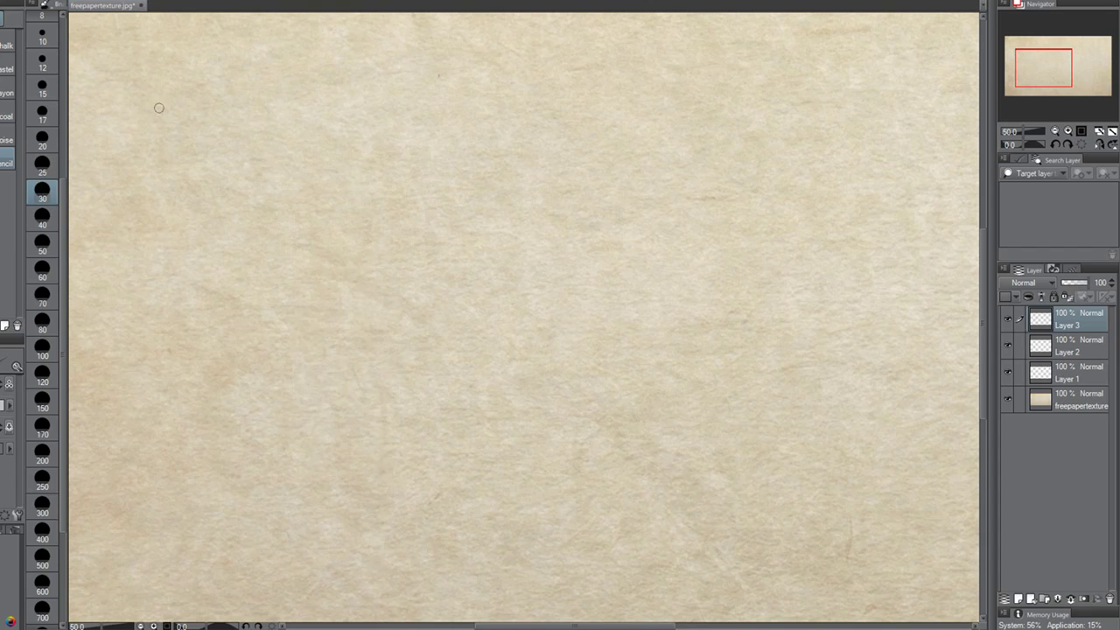
# Sketch an oval cranium with a horizontal brow line, side plane lines and a tapering jaw.
pyautogui.moveTo(261, 129)
pyautogui.mouseDown()
pyautogui.moveTo(235, 238)
pyautogui.moveTo(263, 129)
pyautogui.mouseUp()
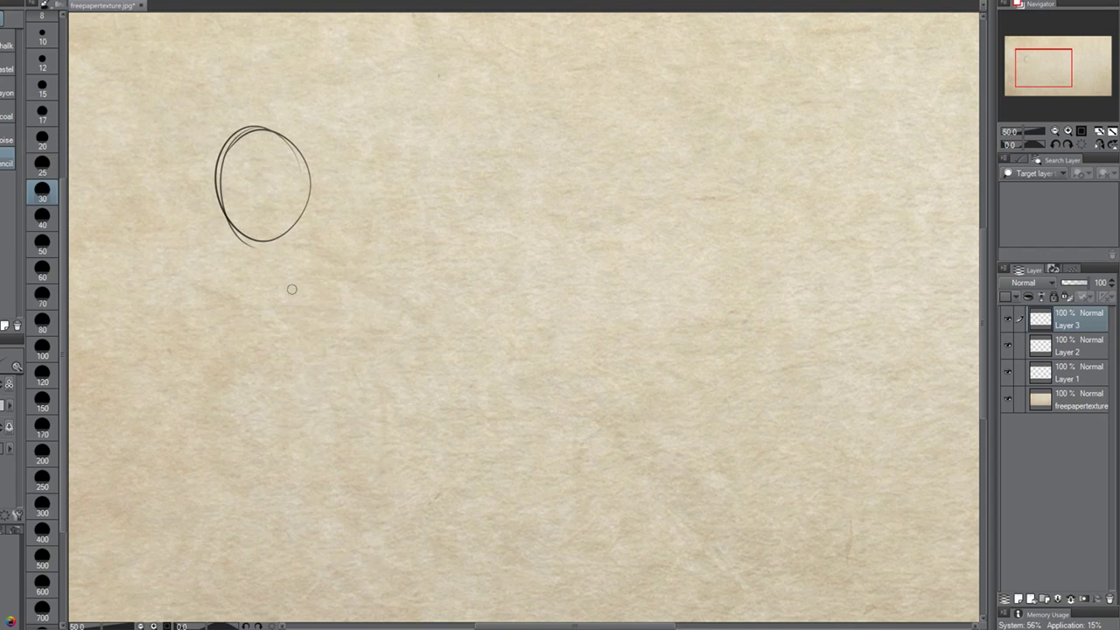
pyautogui.hotkey('ctrl', 'z')
pyautogui.moveTo(308, 280); pyautogui.dragTo(331, 330)
pyautogui.moveTo(402, 241); pyautogui.dragTo(350, 313)
pyautogui.moveTo(339, 192); pyautogui.dragTo(354, 313)
pyautogui.moveTo(397, 208); pyautogui.dragTo(382, 359)
pyautogui.moveTo(392, 235); pyautogui.dragTo(396, 317)
pyautogui.moveTo(420, 255)
pyautogui.mouseDown()
pyautogui.moveTo(329, 257)
pyautogui.moveTo(333, 303)
pyautogui.moveTo(354, 336)
pyautogui.moveTo(385, 352)
pyautogui.moveTo(408, 294)
pyautogui.moveTo(392, 352)
pyautogui.mouseUp()
pyautogui.moveTo(413, 297); pyautogui.dragTo(387, 353)
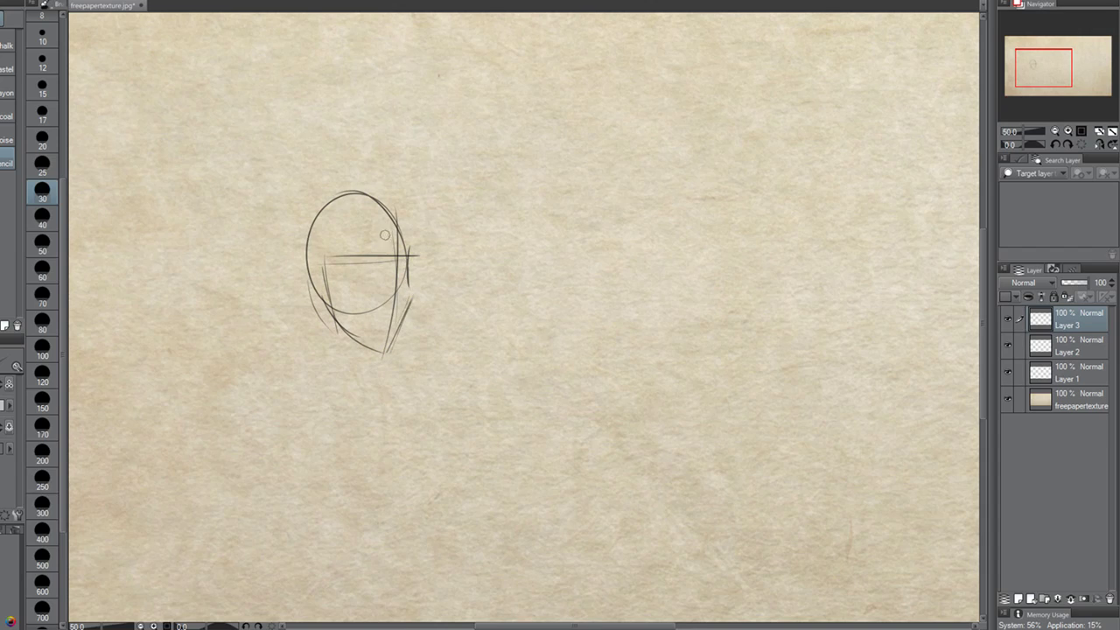
# Redraw the side of the face and jaw, adding neck lines and a vertical face guide.
pyautogui.hotkey('ctrl', 'z')
pyautogui.hotkey('ctrl', 'z')
pyautogui.hotkey('ctrl', 'z')
pyautogui.moveTo(406, 248); pyautogui.dragTo(406, 290)
pyautogui.moveTo(384, 352); pyautogui.dragTo(407, 298)
pyautogui.moveTo(332, 258)
pyautogui.mouseDown()
pyautogui.moveTo(418, 261)
pyautogui.moveTo(405, 350)
pyautogui.moveTo(333, 359)
pyautogui.moveTo(358, 350)
pyautogui.moveTo(341, 356)
pyautogui.mouseUp()
pyautogui.moveTo(322, 291)
pyautogui.mouseDown()
pyautogui.moveTo(384, 353)
pyautogui.moveTo(399, 348)
pyautogui.moveTo(408, 311)
pyautogui.mouseUp()
pyautogui.moveTo(411, 254); pyautogui.dragTo(402, 352)
pyautogui.moveTo(410, 310); pyautogui.dragTo(409, 259)
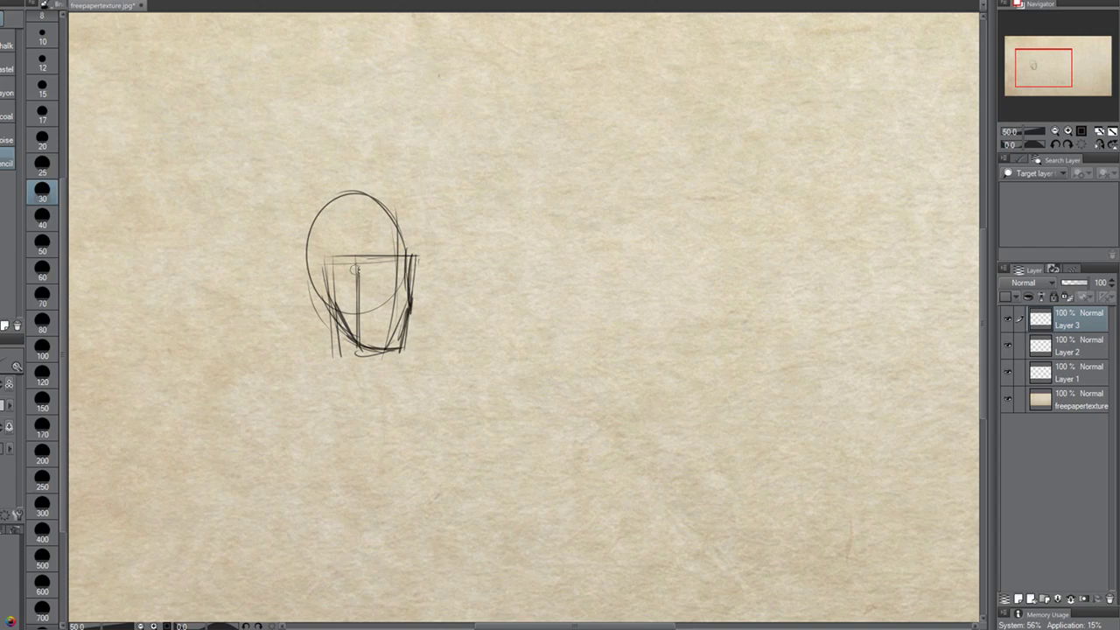
# Add an ear at the side of the head and reinforce the cranium outline.
pyautogui.moveTo(328, 276)
pyautogui.mouseDown()
pyautogui.moveTo(320, 302)
pyautogui.moveTo(333, 319)
pyautogui.mouseUp()
pyautogui.hotkey('ctrl', 'z')
pyautogui.moveTo(313, 274)
pyautogui.mouseDown()
pyautogui.moveTo(398, 231)
pyautogui.moveTo(414, 250)
pyautogui.moveTo(322, 211)
pyautogui.mouseUp()
pyautogui.hotkey('ctrl', 'z')
pyautogui.moveTo(408, 256)
pyautogui.mouseDown()
pyautogui.moveTo(405, 234)
pyautogui.moveTo(350, 200)
pyautogui.mouseUp()
# Draw a small eye below the brow line and undo the unwanted strokes around it.
pyautogui.moveTo(365, 275); pyautogui.dragTo(389, 275)
pyautogui.moveTo(394, 278)
pyautogui.mouseDown()
pyautogui.moveTo(405, 272)
pyautogui.moveTo(383, 282)
pyautogui.mouseUp()
pyautogui.hotkey('ctrl', 'z')
pyautogui.hotkey('ctrl', 'z')
pyautogui.hotkey('ctrl', 'z')
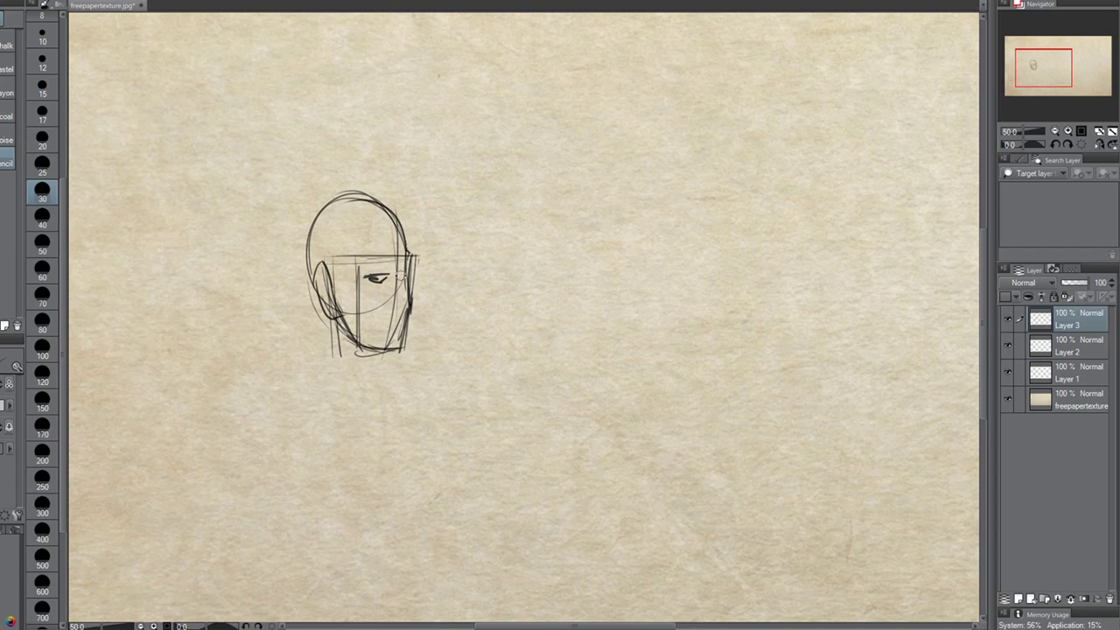
# Add facial contour strokes below the eye, and clear the head sketch from the layer.
pyautogui.moveTo(406, 255)
pyautogui.mouseDown()
pyautogui.moveTo(400, 289)
pyautogui.moveTo(373, 326)
pyautogui.mouseUp()
pyautogui.moveTo(374, 327); pyautogui.dragTo(402, 317)
pyautogui.click(178, 0)
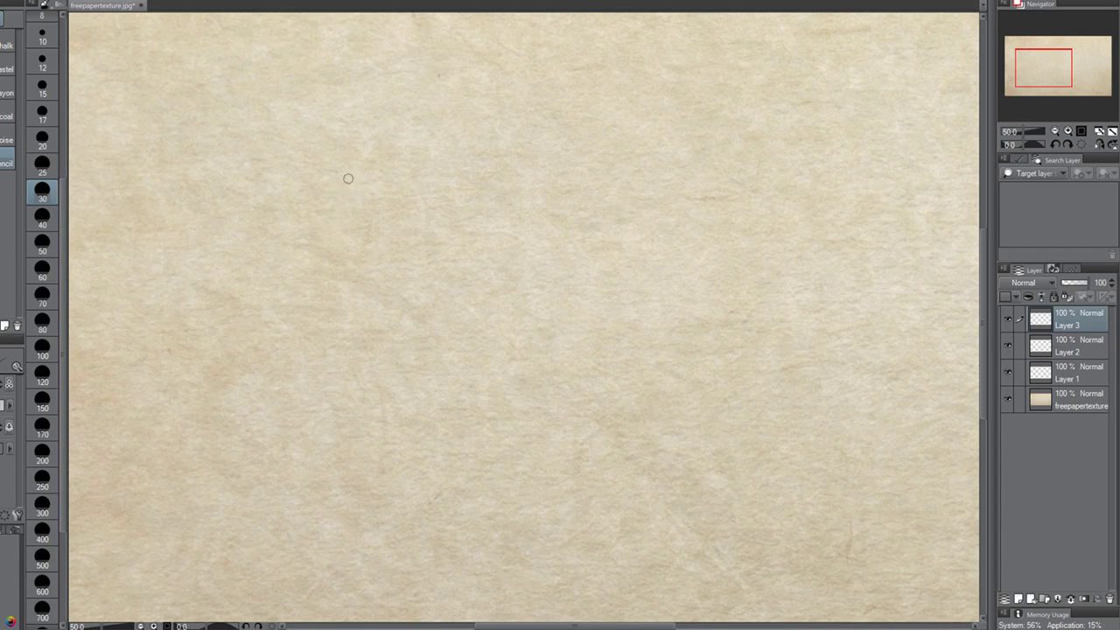
pyautogui.moveTo(317, 238)
pyautogui.mouseDown()
pyautogui.moveTo(384, 238)
pyautogui.moveTo(329, 346)
pyautogui.mouseUp()
pyautogui.moveTo(384, 249)
pyautogui.mouseDown()
pyautogui.moveTo(344, 358)
pyautogui.moveTo(376, 307)
pyautogui.mouseUp()
pyautogui.hotkey('ctrl', 'z')
pyautogui.hotkey('ctrl', 'z')
pyautogui.hotkey('ctrl', 'z')
pyautogui.hotkey('ctrl', 'z')
# Sketch a tilted square palm block with a narrow side face for a hand.
pyautogui.moveTo(339, 237)
pyautogui.mouseDown()
pyautogui.moveTo(428, 227)
pyautogui.moveTo(365, 313)
pyautogui.mouseUp()
pyautogui.moveTo(446, 221); pyautogui.dragTo(446, 300)
pyautogui.moveTo(366, 312); pyautogui.dragTo(442, 294)
pyautogui.moveTo(438, 242); pyautogui.dragTo(441, 280)
pyautogui.moveTo(361, 246)
pyautogui.mouseDown()
pyautogui.moveTo(428, 228)
pyautogui.moveTo(451, 208)
pyautogui.mouseUp()
pyautogui.moveTo(359, 246); pyautogui.dragTo(390, 238)
pyautogui.moveTo(445, 295)
pyautogui.mouseDown()
pyautogui.moveTo(383, 297)
pyautogui.moveTo(393, 326)
pyautogui.mouseUp()
pyautogui.moveTo(350, 256)
pyautogui.mouseDown()
pyautogui.moveTo(373, 315)
pyautogui.moveTo(393, 305)
pyautogui.mouseUp()
# Draw a row of four small joint circles above the palm and one larger circle beside it for the thumb.
pyautogui.moveTo(350, 190)
pyautogui.mouseDown()
pyautogui.moveTo(375, 198)
pyautogui.moveTo(427, 193)
pyautogui.mouseUp()
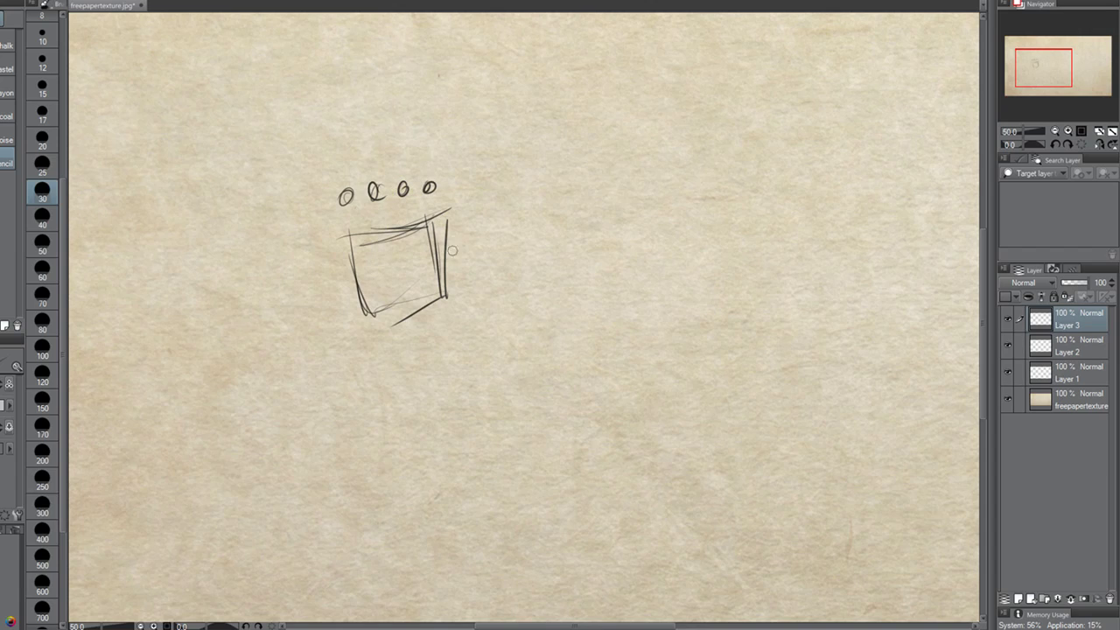
pyautogui.moveTo(476, 231); pyautogui.dragTo(469, 251)
# Sketch the first two finger outlines from the palm's upper edge up through their joint circles.
pyautogui.moveTo(356, 247)
pyautogui.mouseDown()
pyautogui.moveTo(336, 179)
pyautogui.moveTo(347, 143)
pyautogui.moveTo(362, 234)
pyautogui.moveTo(363, 211)
pyautogui.moveTo(333, 200)
pyautogui.moveTo(342, 213)
pyautogui.moveTo(354, 187)
pyautogui.moveTo(336, 159)
pyautogui.moveTo(352, 186)
pyautogui.moveTo(339, 167)
pyautogui.moveTo(339, 187)
pyautogui.moveTo(337, 164)
pyautogui.moveTo(349, 165)
pyautogui.moveTo(337, 177)
pyautogui.moveTo(339, 153)
pyautogui.moveTo(364, 229)
pyautogui.moveTo(367, 164)
pyautogui.moveTo(385, 232)
pyautogui.mouseUp()
pyautogui.hotkey('ctrl', 'z')
pyautogui.hotkey('ctrl', 'z')
pyautogui.hotkey('ctrl', 'z')
pyautogui.hotkey('ctrl', 'z')
pyautogui.moveTo(376, 158)
pyautogui.mouseDown()
pyautogui.moveTo(361, 195)
pyautogui.moveTo(371, 149)
pyautogui.mouseUp()
pyautogui.moveTo(383, 188); pyautogui.dragTo(386, 221)
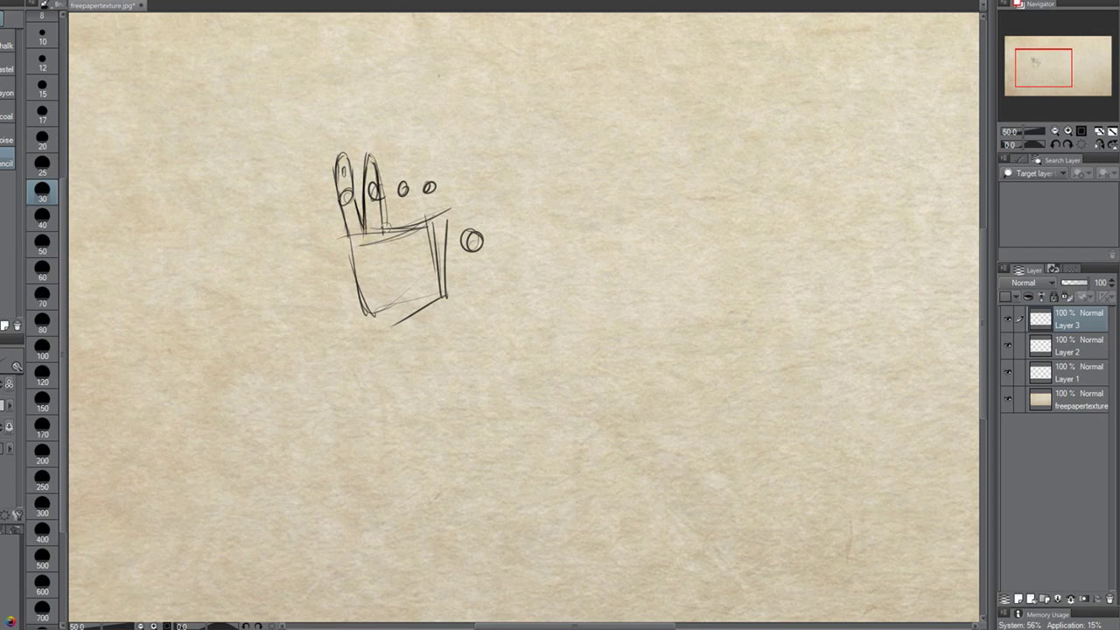
# Undo the second finger's outline and try redrawing it taller with straighter sides.
pyautogui.hotkey('ctrl', 'z')
pyautogui.hotkey('ctrl', 'z')
pyautogui.hotkey('ctrl', 'z')
pyautogui.hotkey('ctrl', 'z')
pyautogui.moveTo(366, 230)
pyautogui.mouseDown()
pyautogui.moveTo(362, 147)
pyautogui.moveTo(382, 174)
pyautogui.moveTo(384, 222)
pyautogui.moveTo(399, 131)
pyautogui.moveTo(411, 145)
pyautogui.moveTo(407, 211)
pyautogui.moveTo(400, 135)
pyautogui.moveTo(394, 217)
pyautogui.mouseUp()
pyautogui.hotkey('ctrl', 'z')
pyautogui.hotkey('ctrl', 'z')
pyautogui.hotkey('ctrl', 'z')
pyautogui.hotkey('ctrl', 'z')
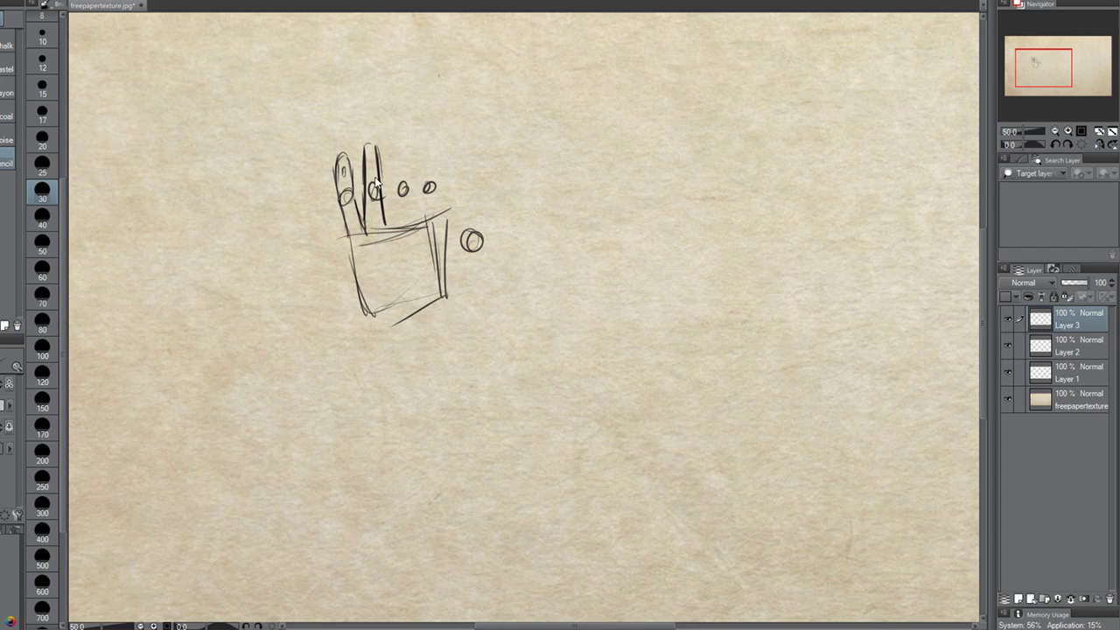
# Undo both finger outlines back to the palm block and joint circles.
pyautogui.hotkey('ctrl', 'z')
pyautogui.hotkey('ctrl', 'z')
pyautogui.hotkey('ctrl', 'z')
pyautogui.hotkey('ctrl', 'z')
pyautogui.hotkey('ctrl', 'z')
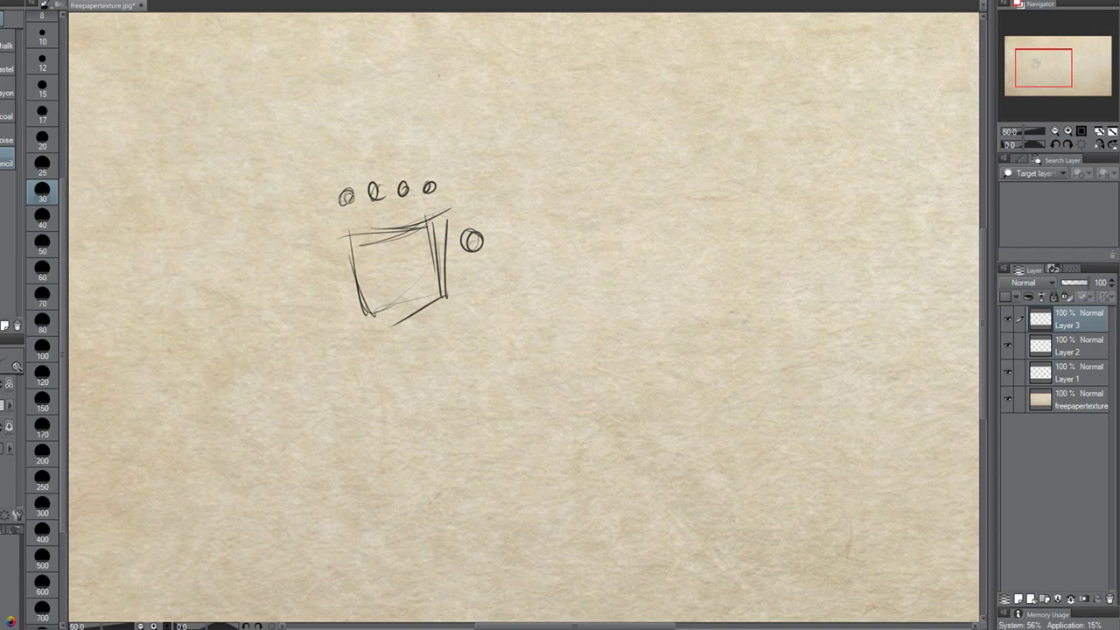
# Undo the row of finger joint circles and the thumb circle around the palm block.
pyautogui.hotkey('ctrl', 'z')
pyautogui.hotkey('ctrl', 'z')
pyautogui.hotkey('ctrl', 'z')
pyautogui.hotkey('ctrl', 'z')
pyautogui.hotkey('ctrl', 'z')
# Draw a curved guide arc above the palm block and place four small joint circles along it.
pyautogui.moveTo(330, 204)
pyautogui.mouseDown()
pyautogui.moveTo(375, 184)
pyautogui.moveTo(450, 202)
pyautogui.mouseUp()
pyautogui.hotkey('ctrl', 'z')
pyautogui.hotkey('ctrl', 'z')
pyautogui.hotkey('ctrl', 'z')
pyautogui.moveTo(339, 214)
pyautogui.mouseDown()
pyautogui.moveTo(448, 203)
pyautogui.moveTo(444, 211)
pyautogui.mouseUp()
pyautogui.hotkey('ctrl', 'z')
pyautogui.moveTo(342, 211); pyautogui.dragTo(442, 208)
pyautogui.moveTo(350, 196)
pyautogui.mouseDown()
pyautogui.moveTo(393, 184)
pyautogui.moveTo(421, 191)
pyautogui.mouseUp()
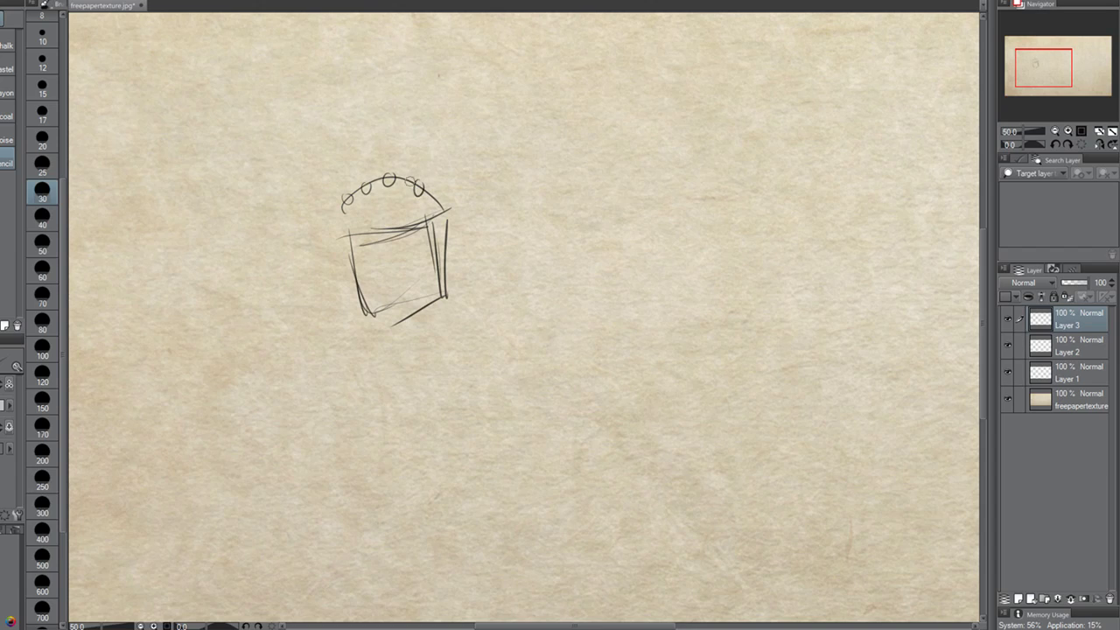
# Try outlining the first finger upward from the palm's outer corner.
pyautogui.moveTo(350, 237)
pyautogui.mouseDown()
pyautogui.moveTo(347, 184)
pyautogui.moveTo(360, 228)
pyautogui.moveTo(361, 211)
pyautogui.moveTo(350, 236)
pyautogui.moveTo(337, 181)
pyautogui.mouseUp()
pyautogui.hotkey('ctrl', 'z')
pyautogui.hotkey('ctrl', 'z')
pyautogui.hotkey('ctrl', 'z')
pyautogui.moveTo(350, 234); pyautogui.dragTo(343, 132)
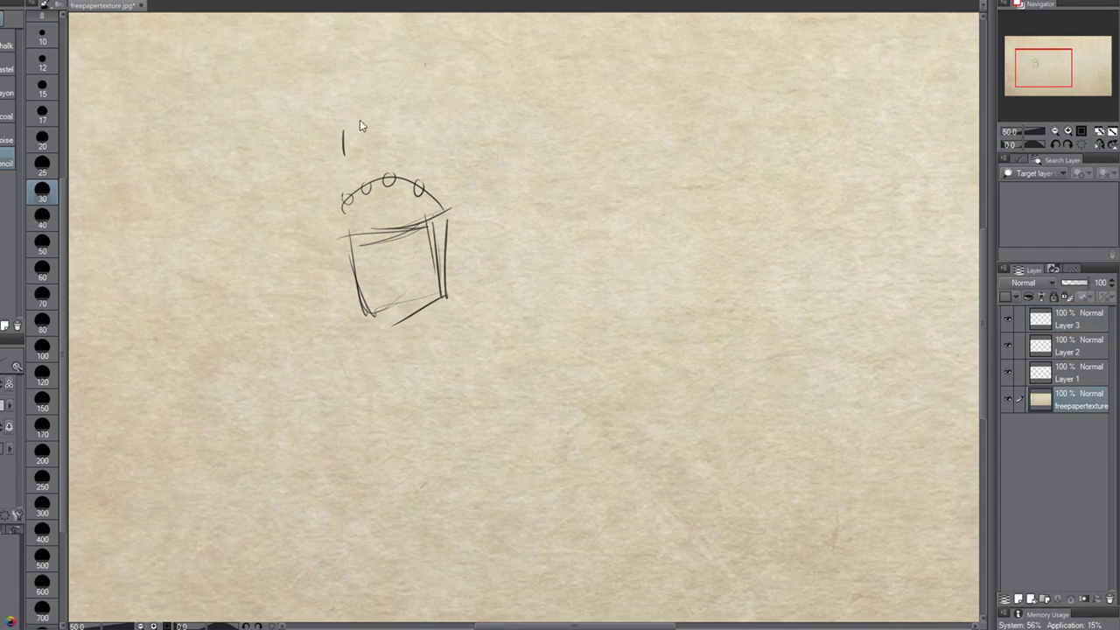
pyautogui.moveTo(355, 219)
pyautogui.mouseDown()
pyautogui.moveTo(363, 156)
pyautogui.moveTo(359, 165)
pyautogui.mouseUp()
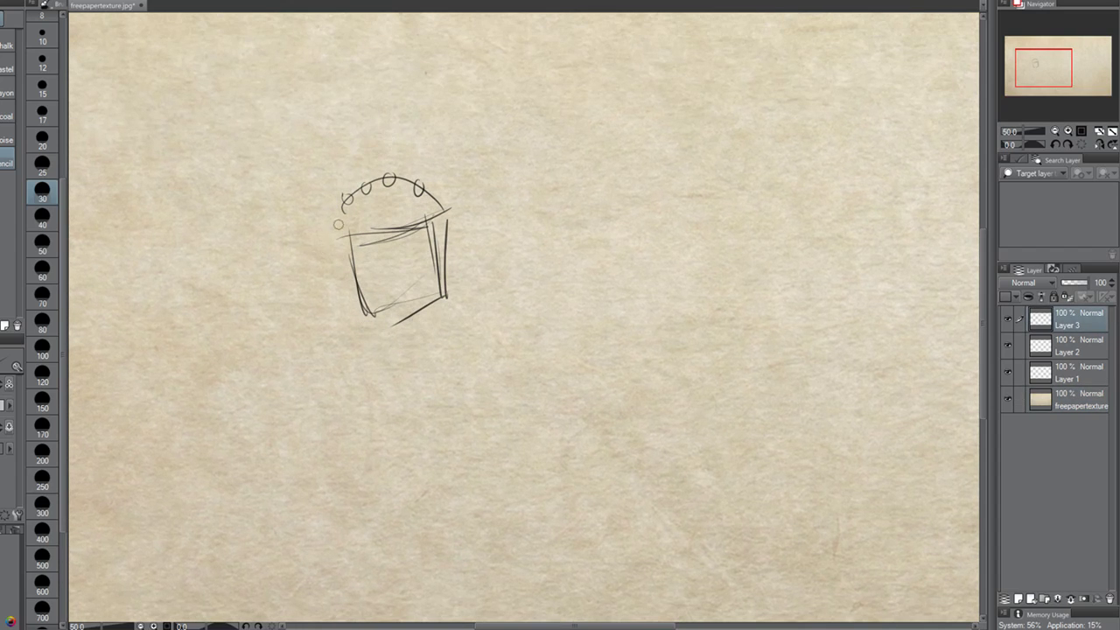
# Outline the little and ring fingers from the palm's upper edge up through their joint circles.
pyautogui.moveTo(350, 243)
pyautogui.mouseDown()
pyautogui.moveTo(336, 175)
pyautogui.moveTo(346, 161)
pyautogui.moveTo(360, 223)
pyautogui.moveTo(365, 155)
pyautogui.moveTo(376, 215)
pyautogui.moveTo(367, 160)
pyautogui.mouseUp()
pyautogui.moveTo(378, 222)
pyautogui.mouseDown()
pyautogui.moveTo(386, 137)
pyautogui.moveTo(403, 221)
pyautogui.moveTo(382, 157)
pyautogui.moveTo(388, 140)
pyautogui.moveTo(400, 228)
pyautogui.moveTo(380, 203)
pyautogui.moveTo(378, 144)
pyautogui.moveTo(402, 215)
pyautogui.moveTo(381, 187)
pyautogui.moveTo(382, 140)
pyautogui.moveTo(398, 154)
pyautogui.moveTo(400, 227)
pyautogui.moveTo(411, 165)
pyautogui.mouseUp()
pyautogui.hotkey('ctrl', 'z')
pyautogui.hotkey('ctrl', 'z')
pyautogui.hotkey('ctrl', 'z')
pyautogui.hotkey('ctrl', 'z')
pyautogui.hotkey('ctrl', 'z')
pyautogui.hotkey('ctrl', 'z')
# Outline the middle finger as the tallest one, passing through its joint circle on the arc.
pyautogui.moveTo(382, 231); pyautogui.dragTo(388, 148)
pyautogui.hotkey('ctrl', 'z')
pyautogui.moveTo(379, 225)
pyautogui.mouseDown()
pyautogui.moveTo(390, 146)
pyautogui.moveTo(399, 229)
pyautogui.mouseUp()
pyautogui.moveTo(399, 229)
pyautogui.mouseDown()
pyautogui.moveTo(398, 149)
pyautogui.moveTo(386, 140)
pyautogui.moveTo(396, 151)
pyautogui.mouseUp()
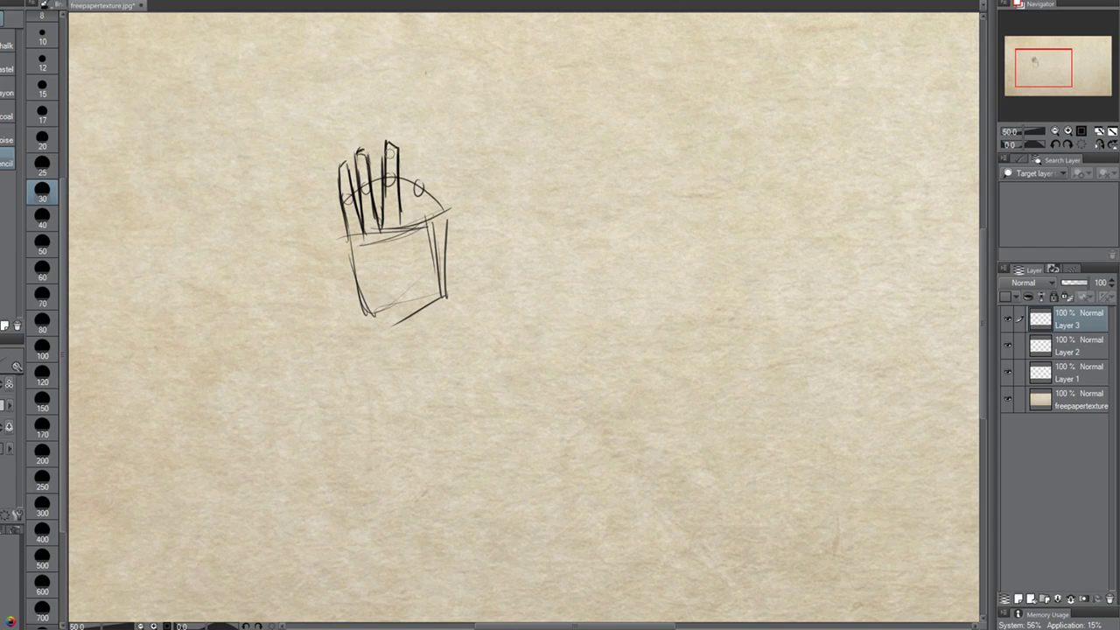
# Outline the index finger and slope its base down to the thumb-side edge of the palm.
pyautogui.moveTo(401, 224); pyautogui.dragTo(415, 158)
pyautogui.hotkey('ctrl', 'z')
pyautogui.moveTo(405, 229); pyautogui.dragTo(411, 155)
pyautogui.hotkey('ctrl', 'z')
pyautogui.moveTo(403, 225)
pyautogui.mouseDown()
pyautogui.moveTo(414, 157)
pyautogui.moveTo(421, 222)
pyautogui.mouseUp()
pyautogui.moveTo(423, 182)
pyautogui.mouseDown()
pyautogui.moveTo(425, 229)
pyautogui.moveTo(446, 242)
pyautogui.mouseUp()
pyautogui.hotkey('ctrl', 'z')
pyautogui.hotkey('ctrl', 'z')
pyautogui.hotkey('ctrl', 'z')
pyautogui.hotkey('ctrl', 'z')
pyautogui.moveTo(403, 226)
pyautogui.mouseDown()
pyautogui.moveTo(419, 154)
pyautogui.moveTo(426, 218)
pyautogui.moveTo(445, 239)
pyautogui.mouseUp()
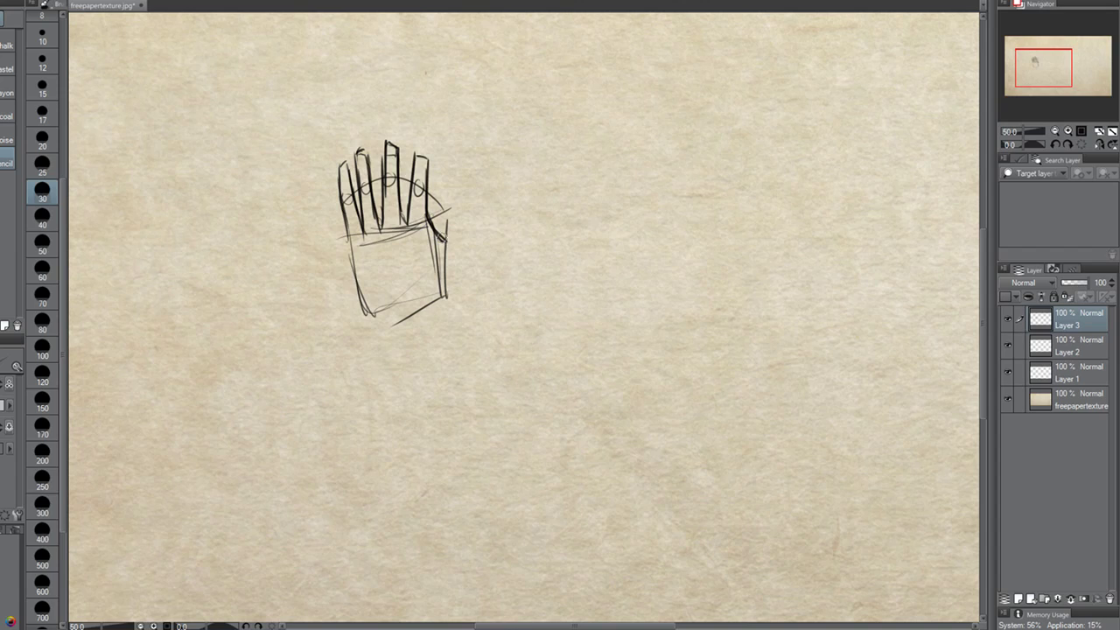
# Try several contour strokes down the little-finger edge of the palm.
pyautogui.moveTo(348, 236); pyautogui.dragTo(358, 283)
pyautogui.hotkey('ctrl', 'z')
pyautogui.moveTo(348, 231)
pyautogui.mouseDown()
pyautogui.moveTo(345, 266)
pyautogui.moveTo(358, 287)
pyautogui.moveTo(350, 234)
pyautogui.moveTo(351, 285)
pyautogui.moveTo(372, 309)
pyautogui.mouseUp()
pyautogui.hotkey('ctrl', 'z')
pyautogui.hotkey('ctrl', 'z')
pyautogui.hotkey('ctrl', 'z')
pyautogui.moveTo(347, 233); pyautogui.dragTo(369, 316)
pyautogui.hotkey('ctrl', 'z')
pyautogui.moveTo(348, 237); pyautogui.dragTo(368, 313)
pyautogui.hotkey('ctrl', 'z')
pyautogui.moveTo(350, 232)
pyautogui.mouseDown()
pyautogui.moveTo(348, 287)
pyautogui.moveTo(361, 315)
pyautogui.mouseUp()
pyautogui.hotkey('ctrl', 'z')
pyautogui.moveTo(340, 246); pyautogui.dragTo(364, 322)
pyautogui.hotkey('ctrl', 'z')
pyautogui.hotkey('ctrl', 'z')
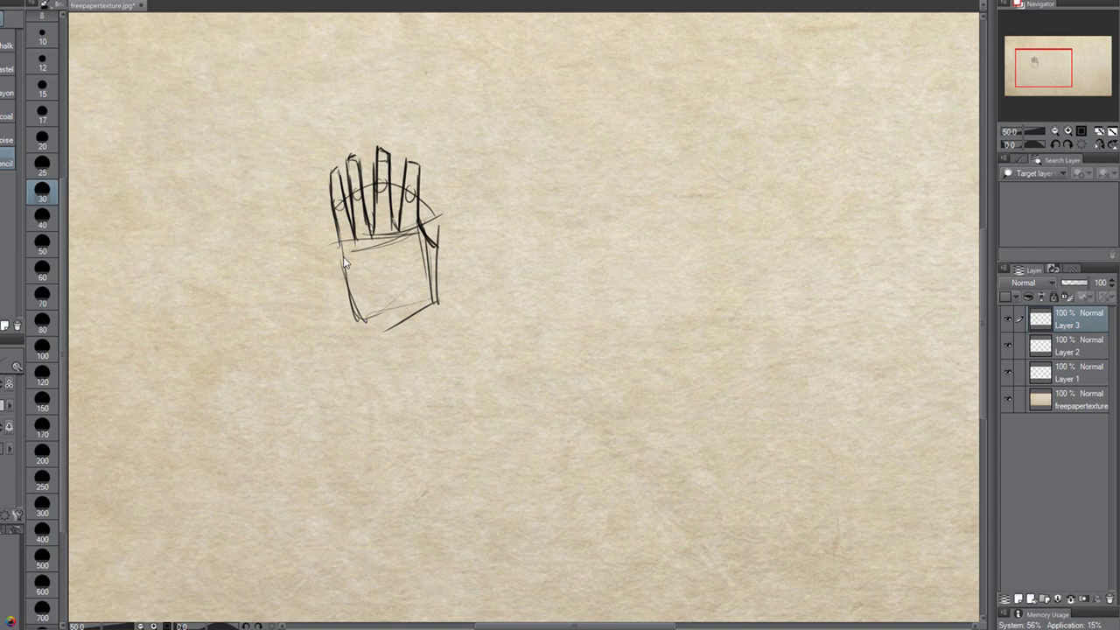
# Contour the palm's little-finger edge, add a wrist circle, and extend the line down into the forearm.
pyautogui.moveTo(340, 253); pyautogui.dragTo(352, 307)
pyautogui.moveTo(342, 248); pyautogui.dragTo(366, 383)
pyautogui.moveTo(360, 336)
pyautogui.mouseDown()
pyautogui.moveTo(365, 351)
pyautogui.moveTo(394, 351)
pyautogui.moveTo(368, 300)
pyautogui.moveTo(383, 349)
pyautogui.mouseUp()
pyautogui.hotkey('ctrl', 'z')
pyautogui.hotkey('ctrl', 'z')
pyautogui.moveTo(356, 310); pyautogui.dragTo(372, 411)
pyautogui.hotkey('ctrl', 'z')
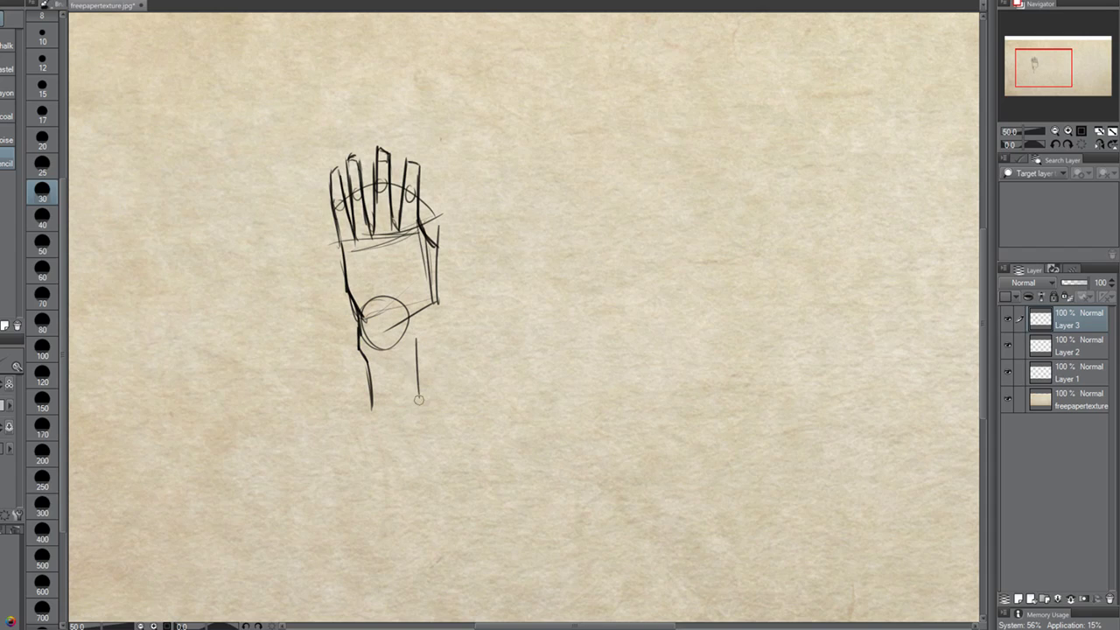
# Draw the thumb-side forearm line and carry it diagonally up into the thumb's outer edge.
pyautogui.moveTo(415, 329)
pyautogui.mouseDown()
pyautogui.moveTo(416, 399)
pyautogui.moveTo(421, 308)
pyautogui.moveTo(443, 297)
pyautogui.moveTo(422, 378)
pyautogui.moveTo(419, 314)
pyautogui.moveTo(424, 376)
pyautogui.moveTo(424, 302)
pyautogui.moveTo(444, 263)
pyautogui.mouseUp()
pyautogui.hotkey('ctrl', 'z')
pyautogui.hotkey('ctrl', 'z')
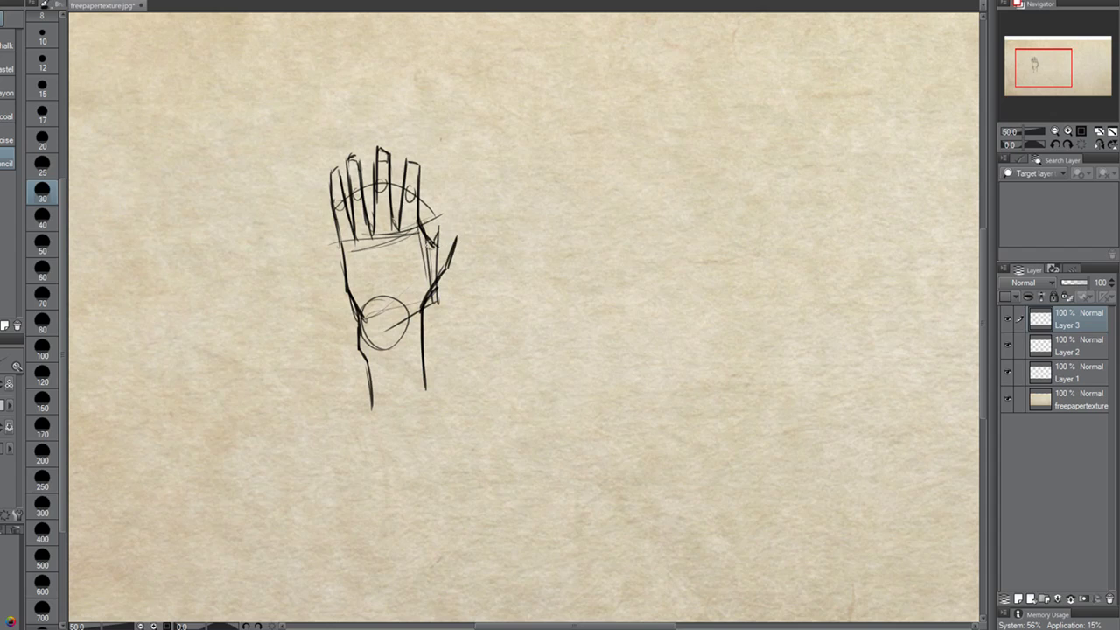
# Outline the thumb from the webbing beside the index finger up to a pointed, outward-leaning tip.
pyautogui.moveTo(418, 222)
pyautogui.mouseDown()
pyautogui.moveTo(449, 245)
pyautogui.moveTo(437, 280)
pyautogui.mouseUp()
pyautogui.moveTo(429, 232); pyautogui.dragTo(449, 256)
pyautogui.moveTo(447, 260)
pyautogui.mouseDown()
pyautogui.moveTo(471, 192)
pyautogui.moveTo(437, 245)
pyautogui.moveTo(452, 206)
pyautogui.mouseUp()
pyautogui.hotkey('ctrl', 'z')
pyautogui.hotkey('ctrl', 'z')
pyautogui.moveTo(449, 208)
pyautogui.mouseDown()
pyautogui.moveTo(462, 209)
pyautogui.moveTo(459, 248)
pyautogui.moveTo(441, 284)
pyautogui.mouseUp()
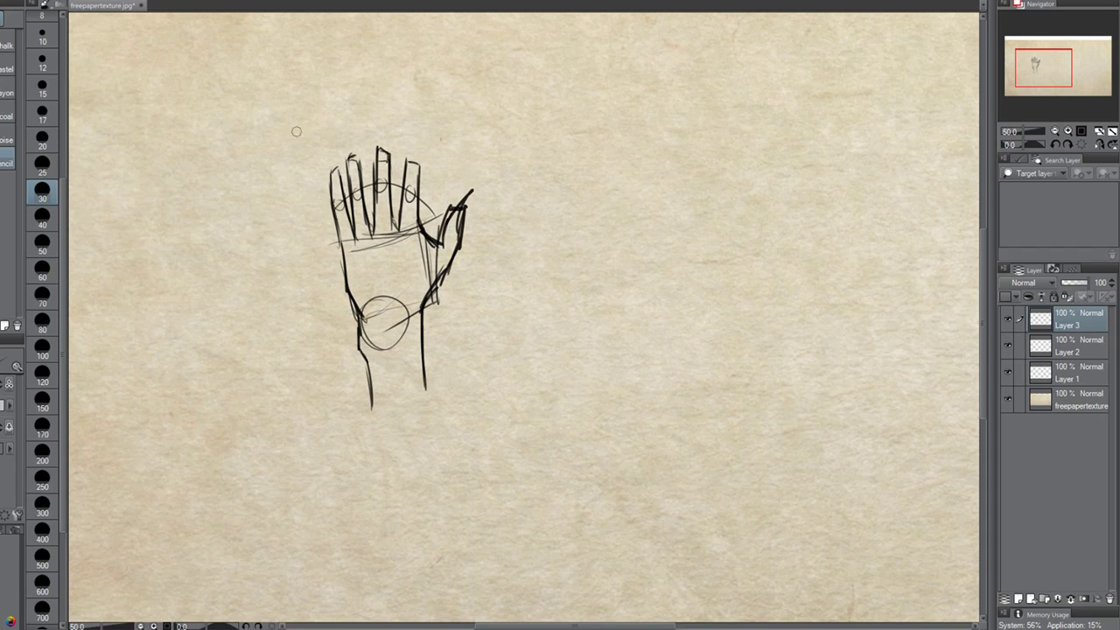
# Clear the hand sketch and draw a slanted forearm tube ending in a palm side with small knuckle circles.
pyautogui.press('Delete')
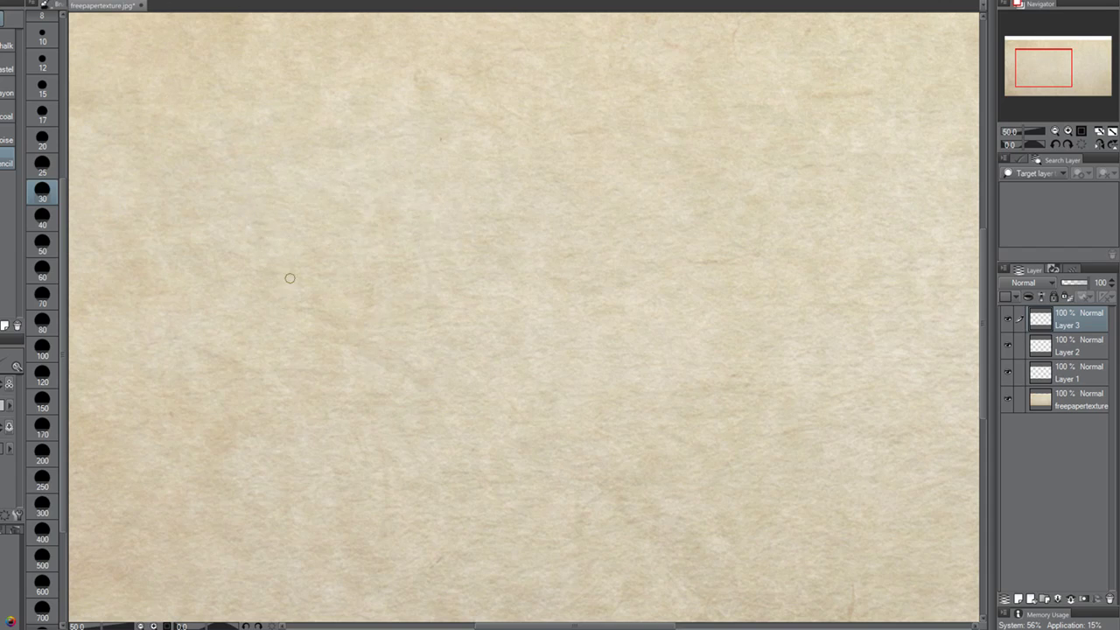
pyautogui.moveTo(276, 289); pyautogui.dragTo(317, 229)
pyautogui.moveTo(245, 368)
pyautogui.mouseDown()
pyautogui.moveTo(342, 205)
pyautogui.moveTo(371, 226)
pyautogui.moveTo(276, 376)
pyautogui.mouseUp()
pyautogui.moveTo(335, 263); pyautogui.dragTo(274, 374)
pyautogui.moveTo(253, 326)
pyautogui.mouseDown()
pyautogui.moveTo(256, 302)
pyautogui.moveTo(285, 273)
pyautogui.mouseUp()
pyautogui.moveTo(256, 322)
pyautogui.mouseDown()
pyautogui.moveTo(274, 365)
pyautogui.moveTo(308, 305)
pyautogui.moveTo(299, 281)
pyautogui.mouseUp()
pyautogui.moveTo(263, 331)
pyautogui.mouseDown()
pyautogui.moveTo(301, 295)
pyautogui.moveTo(258, 289)
pyautogui.moveTo(292, 357)
pyautogui.mouseUp()
pyautogui.moveTo(257, 304); pyautogui.dragTo(271, 352)
pyautogui.hotkey('ctrl', 'z')
pyautogui.hotkey('ctrl', 'z')
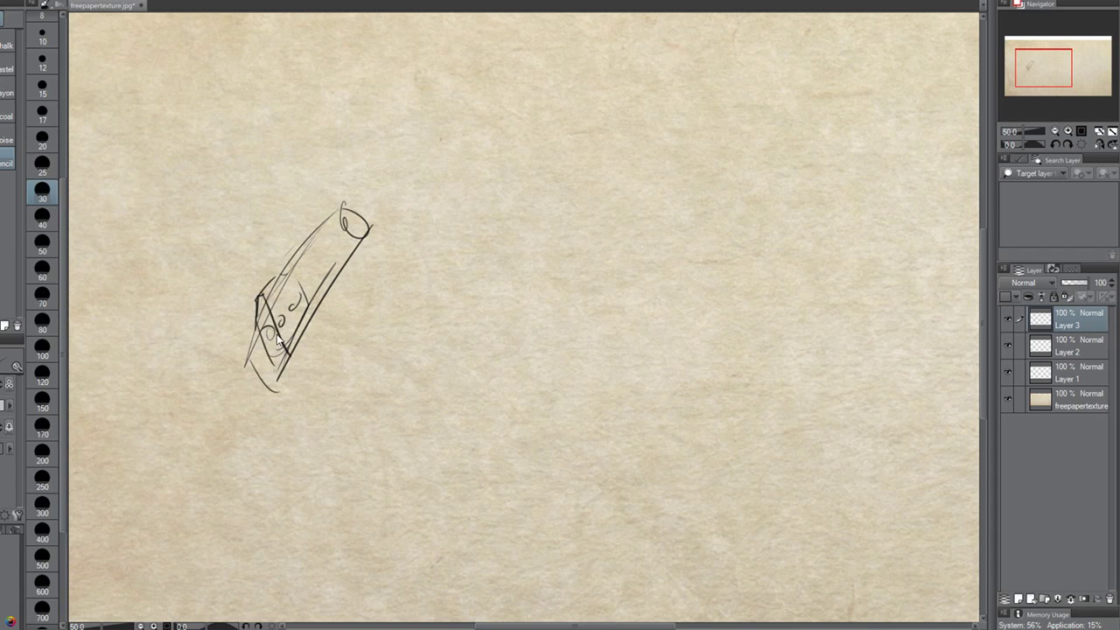
# Place a row of knuckle circles along the slanted shape's lower edge and try finger lines around it.
pyautogui.moveTo(278, 350); pyautogui.dragTo(344, 269)
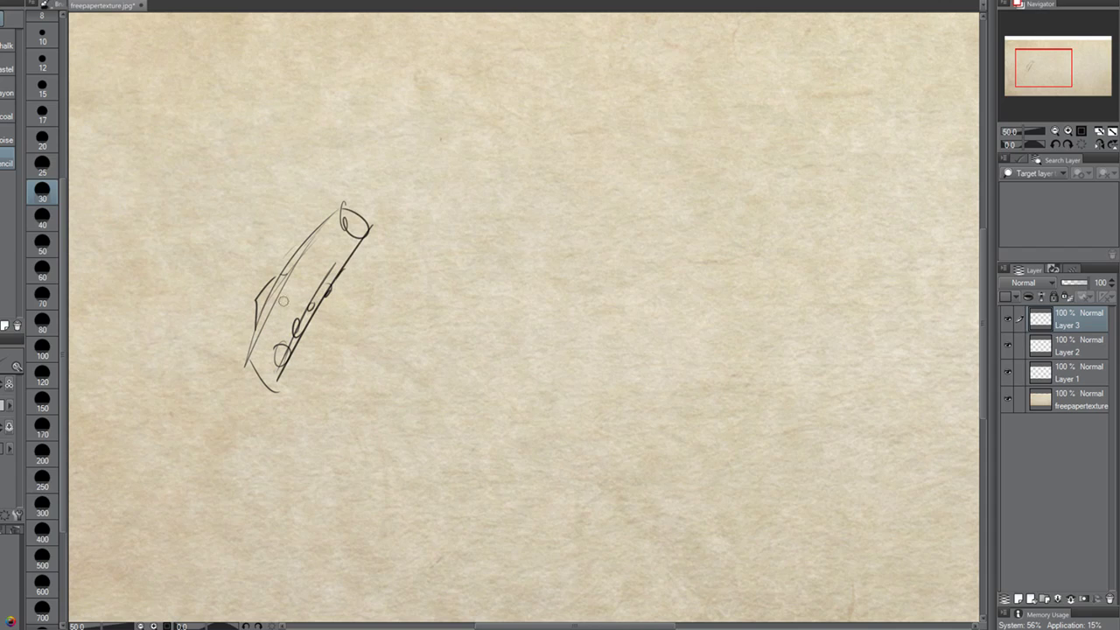
pyautogui.moveTo(268, 256); pyautogui.dragTo(249, 314)
pyautogui.moveTo(289, 237); pyautogui.dragTo(251, 302)
pyautogui.moveTo(262, 352)
pyautogui.mouseDown()
pyautogui.moveTo(282, 366)
pyautogui.moveTo(292, 334)
pyautogui.moveTo(298, 367)
pyautogui.moveTo(320, 316)
pyautogui.mouseUp()
pyautogui.hotkey('ctrl', 'z')
pyautogui.hotkey('ctrl', 'z')
pyautogui.hotkey('ctrl', 'z')
pyautogui.moveTo(300, 292)
pyautogui.mouseDown()
pyautogui.moveTo(327, 304)
pyautogui.moveTo(340, 290)
pyautogui.mouseUp()
pyautogui.hotkey('ctrl', 'z')
pyautogui.hotkey('ctrl', 'z')
# Clear the slanted sketch and outline a tilted palm block with a narrow strip along its upper edge.
pyautogui.press('Delete')
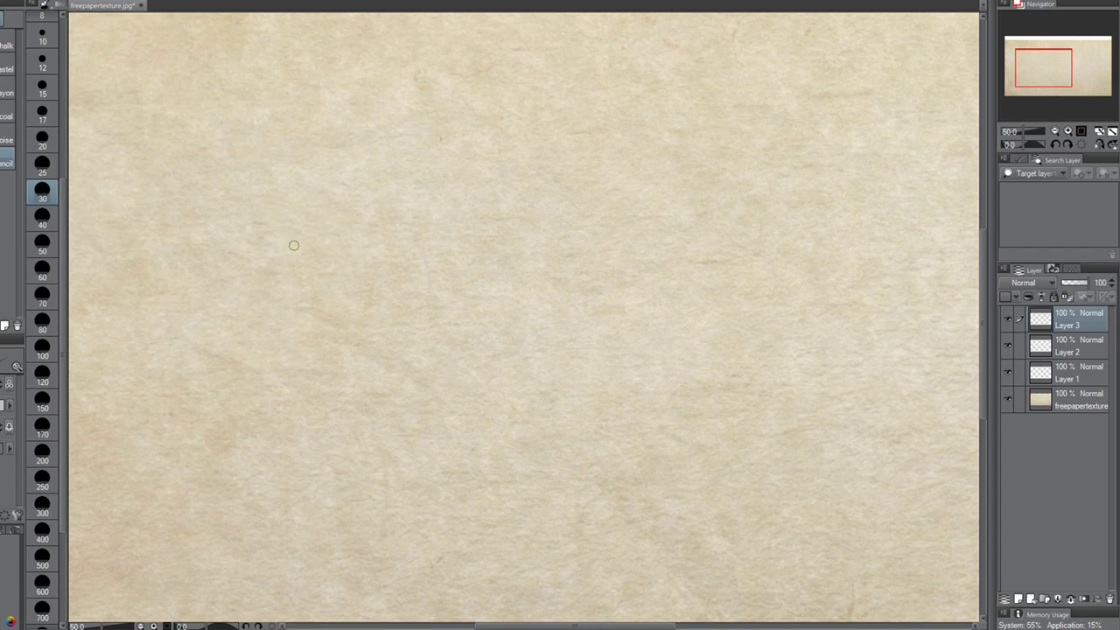
pyautogui.moveTo(299, 280); pyautogui.dragTo(280, 347)
pyautogui.hotkey('ctrl', 'z')
pyautogui.moveTo(269, 317); pyautogui.dragTo(270, 258)
pyautogui.moveTo(307, 243); pyautogui.dragTo(339, 276)
pyautogui.hotkey('ctrl', 'z')
pyautogui.hotkey('ctrl', 'z')
pyautogui.moveTo(252, 342)
pyautogui.mouseDown()
pyautogui.moveTo(236, 307)
pyautogui.moveTo(295, 337)
pyautogui.moveTo(220, 273)
pyautogui.moveTo(313, 325)
pyautogui.moveTo(268, 347)
pyautogui.mouseUp()
pyautogui.hotkey('ctrl', 'z')
pyautogui.moveTo(220, 256); pyautogui.dragTo(288, 219)
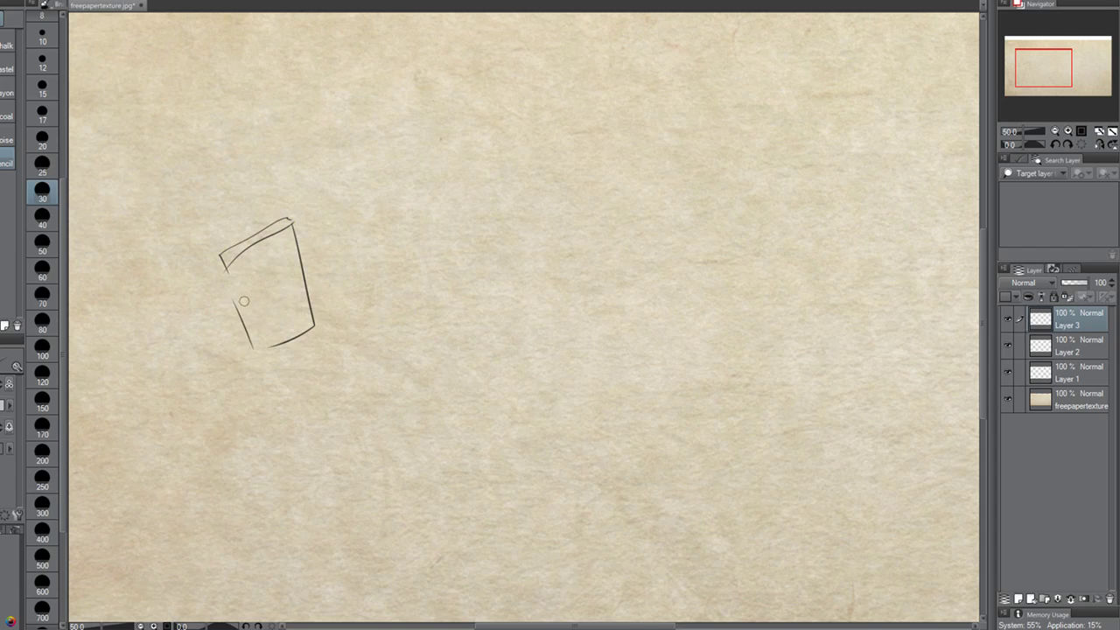
# Add diagonal fold lines inside the tilted palm block.
pyautogui.moveTo(272, 317); pyautogui.dragTo(288, 324)
pyautogui.hotkey('ctrl', 'z')
pyautogui.hotkey('ctrl', 'z')
pyautogui.moveTo(227, 272)
pyautogui.mouseDown()
pyautogui.moveTo(276, 315)
pyautogui.moveTo(267, 300)
pyautogui.mouseUp()
pyautogui.moveTo(282, 308); pyautogui.dragTo(302, 273)
# Outline an upright finger with a pointed tip and stepped joint beside the palm block.
pyautogui.moveTo(323, 320)
pyautogui.mouseDown()
pyautogui.moveTo(311, 191)
pyautogui.moveTo(318, 229)
pyautogui.moveTo(315, 191)
pyautogui.moveTo(331, 217)
pyautogui.moveTo(333, 292)
pyautogui.mouseUp()
pyautogui.hotkey('ctrl', 'z')
pyautogui.hotkey('ctrl', 'z')
pyautogui.moveTo(328, 233); pyautogui.dragTo(333, 248)
pyautogui.hotkey('ctrl', 'z')
pyautogui.moveTo(318, 232)
pyautogui.mouseDown()
pyautogui.moveTo(315, 204)
pyautogui.moveTo(328, 188)
pyautogui.moveTo(342, 211)
pyautogui.moveTo(340, 327)
pyautogui.mouseUp()
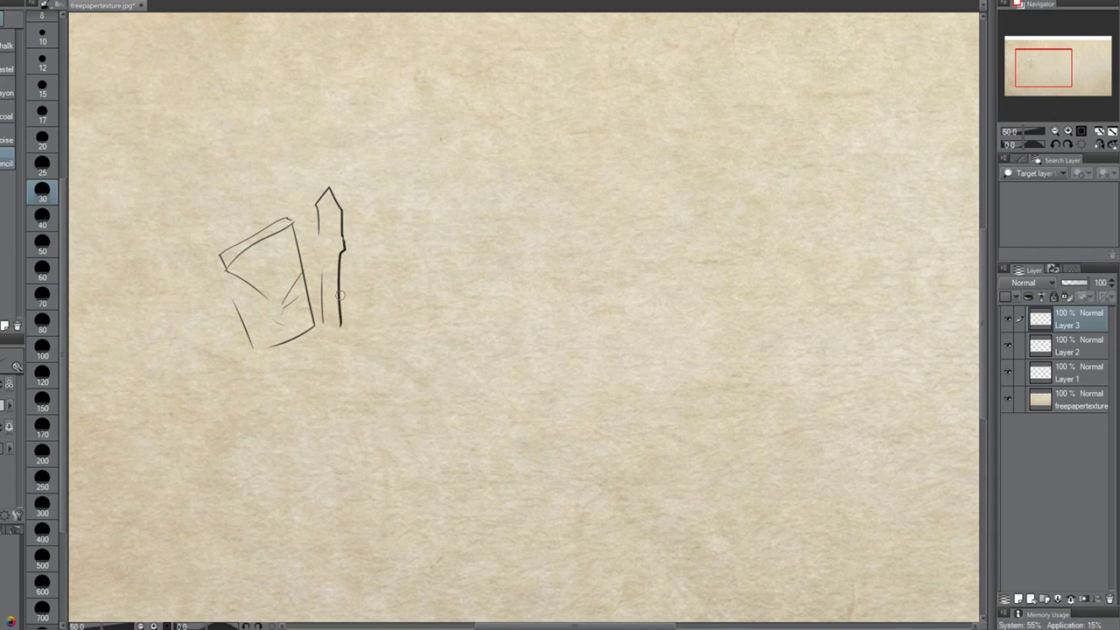
# Undo the upright finger's outline and sketch a small narrow oval above the palm block instead.
pyautogui.hotkey('ctrl', 'z')
pyautogui.moveTo(329, 188)
pyautogui.mouseDown()
pyautogui.moveTo(322, 225)
pyautogui.moveTo(332, 192)
pyautogui.moveTo(337, 205)
pyautogui.moveTo(315, 224)
pyautogui.moveTo(323, 187)
pyautogui.moveTo(320, 228)
pyautogui.moveTo(342, 207)
pyautogui.moveTo(342, 225)
pyautogui.moveTo(324, 198)
pyautogui.moveTo(331, 185)
pyautogui.moveTo(328, 213)
pyautogui.mouseUp()
pyautogui.hotkey('ctrl', 'z')
pyautogui.hotkey('ctrl', 'z')
pyautogui.hotkey('ctrl', 'z')
pyautogui.hotkey('ctrl', 'z')
pyautogui.hotkey('ctrl', 'z')
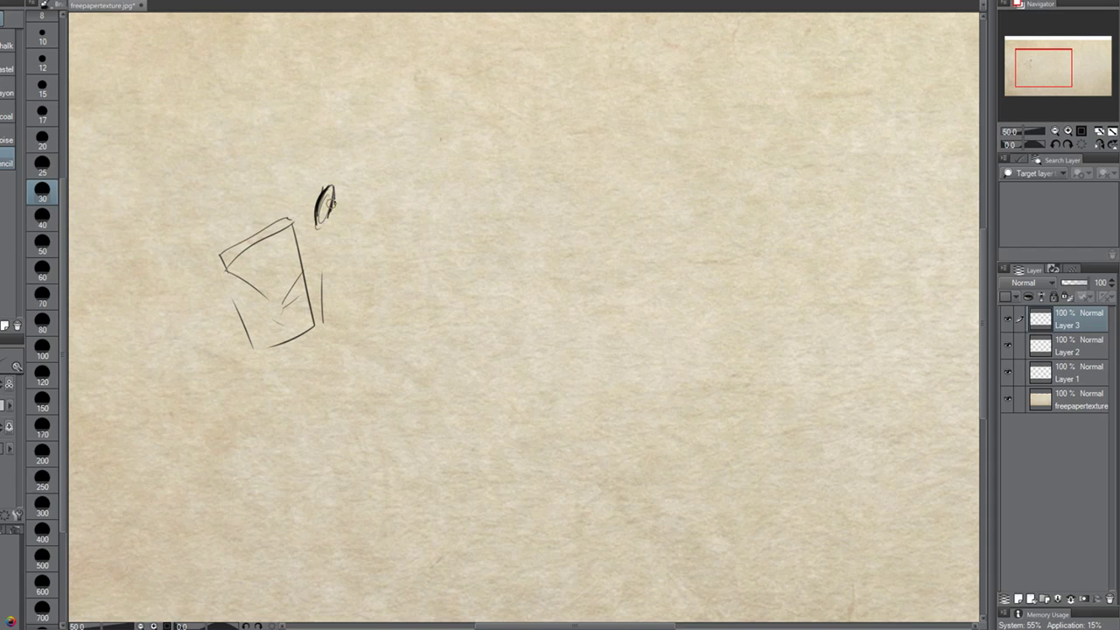
# Clear the layer and sketch a new hand base with a wrist circle, flaring sides, knuckle curve and long centre line.
pyautogui.press('Delete')
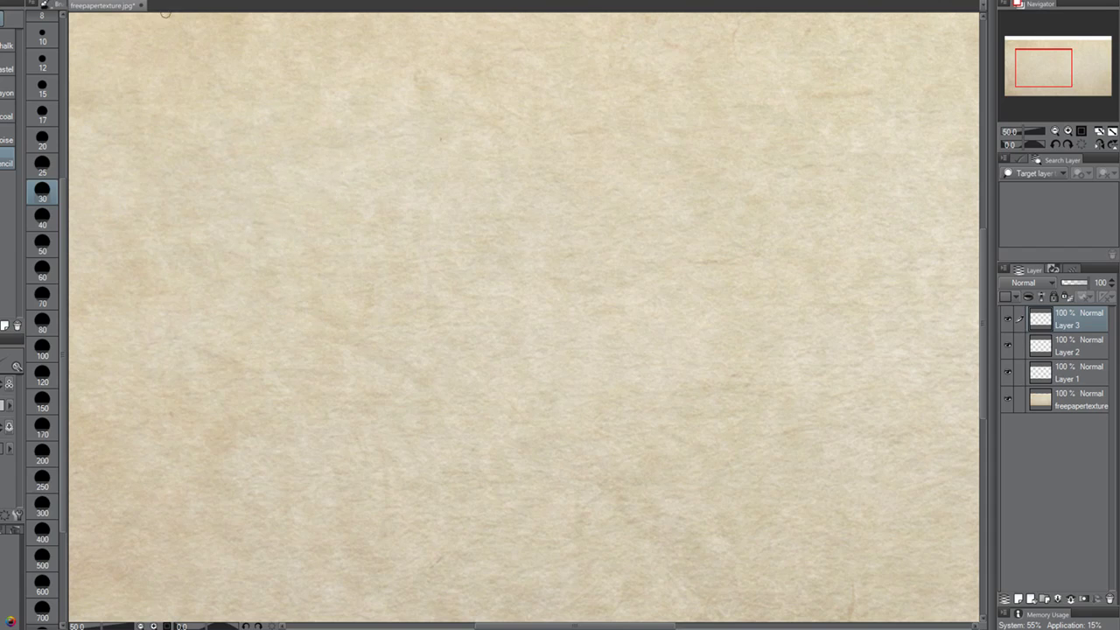
pyautogui.moveTo(271, 255)
pyautogui.mouseDown()
pyautogui.moveTo(230, 270)
pyautogui.moveTo(219, 312)
pyautogui.moveTo(195, 335)
pyautogui.moveTo(188, 359)
pyautogui.moveTo(229, 387)
pyautogui.mouseUp()
pyautogui.moveTo(242, 319)
pyautogui.mouseDown()
pyautogui.moveTo(230, 370)
pyautogui.moveTo(259, 289)
pyautogui.moveTo(211, 357)
pyautogui.moveTo(227, 363)
pyautogui.mouseUp()
pyautogui.moveTo(234, 289)
pyautogui.mouseDown()
pyautogui.moveTo(228, 420)
pyautogui.moveTo(183, 357)
pyautogui.moveTo(237, 422)
pyautogui.moveTo(248, 419)
pyautogui.mouseUp()
pyautogui.moveTo(266, 366)
pyautogui.mouseDown()
pyautogui.moveTo(272, 394)
pyautogui.moveTo(236, 421)
pyautogui.mouseUp()
pyautogui.hotkey('ctrl', 'z')
pyautogui.hotkey('ctrl', 'z')
pyautogui.hotkey('ctrl', 'z')
pyautogui.hotkey('ctrl', 'z')
pyautogui.moveTo(227, 371); pyautogui.dragTo(235, 464)
pyautogui.moveTo(227, 366); pyautogui.dragTo(232, 453)
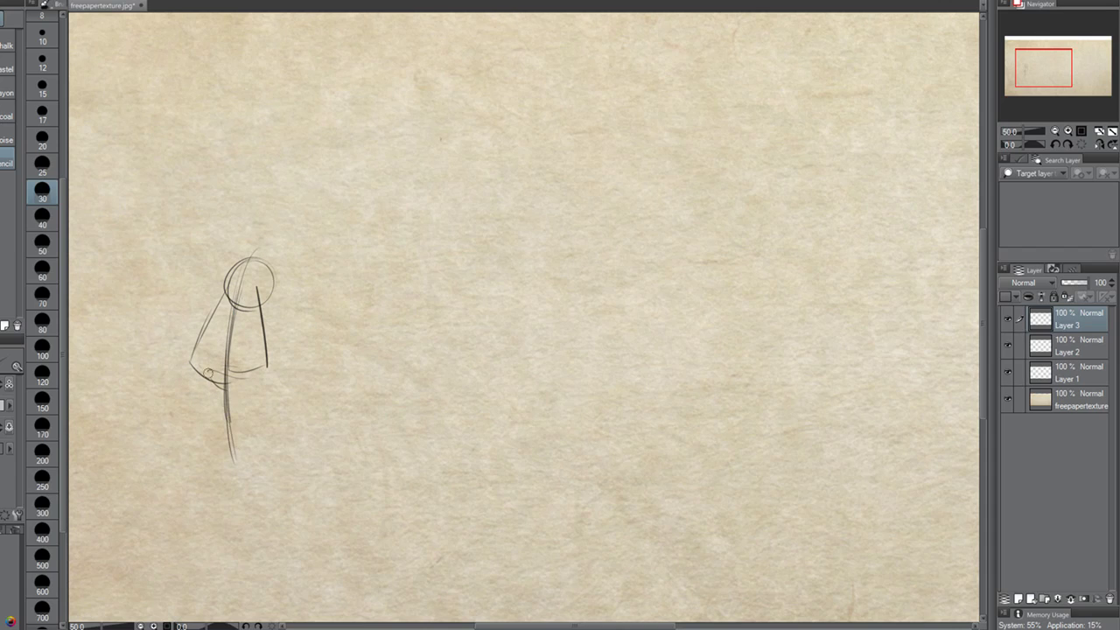
# Draw a curved fingertip boundary below the knuckle curve, joining both sides of the hand.
pyautogui.moveTo(191, 363)
pyautogui.mouseDown()
pyautogui.moveTo(217, 452)
pyautogui.moveTo(260, 443)
pyautogui.moveTo(257, 357)
pyautogui.moveTo(256, 454)
pyautogui.mouseUp()
pyautogui.hotkey('ctrl', 'z')
pyautogui.hotkey('ctrl', 'z')
pyautogui.moveTo(174, 409)
pyautogui.mouseDown()
pyautogui.moveTo(206, 444)
pyautogui.moveTo(238, 451)
pyautogui.mouseUp()
pyautogui.moveTo(234, 451); pyautogui.dragTo(280, 405)
# Outline the outermost finger on the hand's narrow side, from the knuckle curve past the fingertip boundary.
pyautogui.moveTo(265, 355)
pyautogui.mouseDown()
pyautogui.moveTo(279, 413)
pyautogui.moveTo(256, 384)
pyautogui.moveTo(278, 422)
pyautogui.mouseUp()
pyautogui.hotkey('ctrl', 'z')
pyautogui.moveTo(252, 378)
pyautogui.mouseDown()
pyautogui.moveTo(276, 423)
pyautogui.moveTo(265, 367)
pyautogui.moveTo(283, 423)
pyautogui.mouseUp()
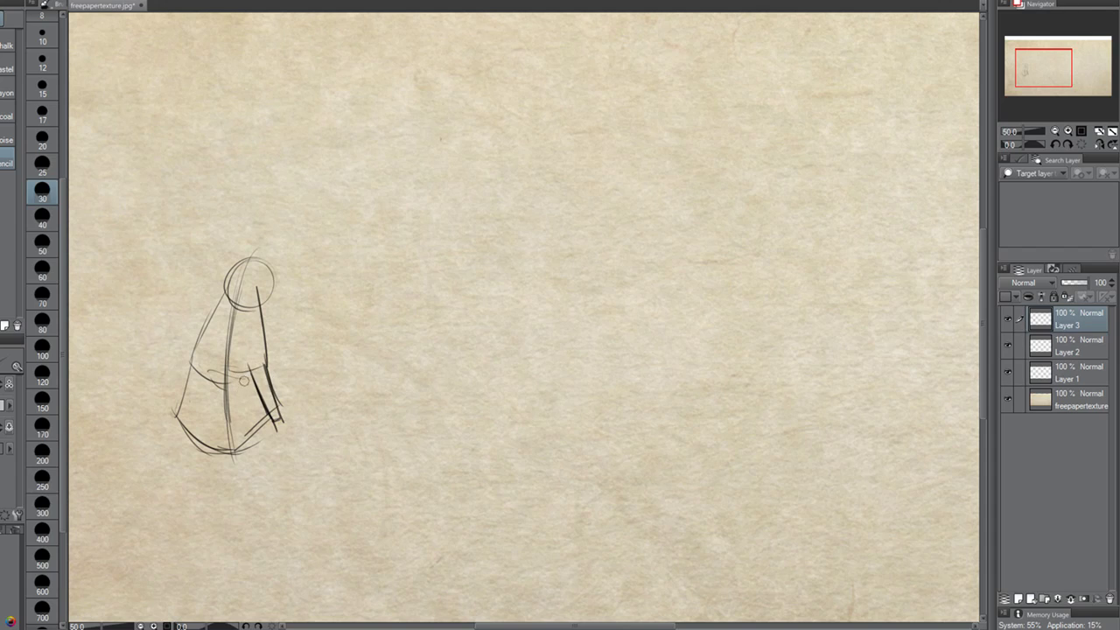
# Try side lines for the second finger next to the outermost one.
pyautogui.moveTo(239, 382); pyautogui.dragTo(254, 441)
pyautogui.hotkey('ctrl', 'z')
pyautogui.hotkey('ctrl', 'z')
pyautogui.hotkey('ctrl', 'z')
pyautogui.hotkey('ctrl', 'z')
pyautogui.moveTo(236, 376); pyautogui.dragTo(255, 443)
pyautogui.hotkey('ctrl', 'z')
pyautogui.hotkey('ctrl', 'z')
# Outline the second finger with two long slanted strokes from the knuckle curve to the fingertip boundary.
pyautogui.moveTo(236, 373); pyautogui.dragTo(250, 422)
pyautogui.moveTo(239, 385); pyautogui.dragTo(256, 439)
pyautogui.moveTo(246, 376); pyautogui.dragTo(261, 440)
pyautogui.moveTo(247, 382); pyautogui.dragTo(255, 441)
pyautogui.hotkey('ctrl', 'z')
pyautogui.hotkey('ctrl', 'z')
pyautogui.hotkey('ctrl', 'z')
pyautogui.moveTo(231, 381); pyautogui.dragTo(253, 448)
pyautogui.moveTo(232, 384)
pyautogui.mouseDown()
pyautogui.moveTo(254, 451)
pyautogui.moveTo(263, 449)
pyautogui.mouseUp()
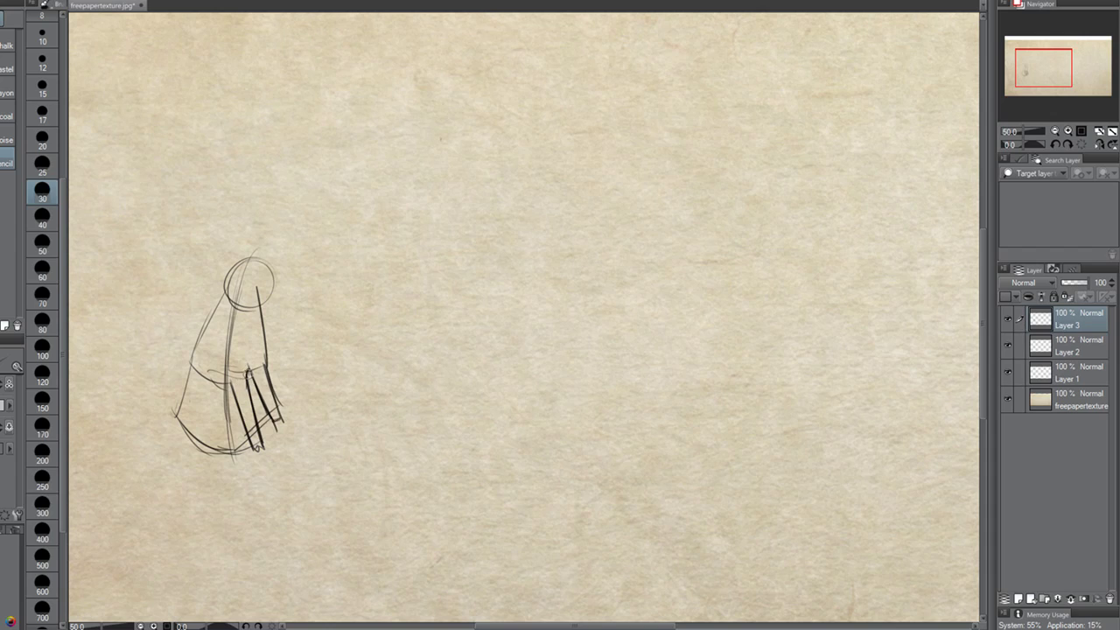
# Try side lines for the third finger below the knuckle curve.
pyautogui.moveTo(210, 375)
pyautogui.mouseDown()
pyautogui.moveTo(211, 436)
pyautogui.moveTo(207, 403)
pyautogui.moveTo(203, 421)
pyautogui.moveTo(218, 422)
pyautogui.mouseUp()
pyautogui.hotkey('ctrl', 'z')
pyautogui.hotkey('ctrl', 'z')
pyautogui.hotkey('ctrl', 'z')
pyautogui.hotkey('ctrl', 'z')
# Outline the bent third finger below the middle of the knuckle curve, with a joint edge and a short fingertip segment.
pyautogui.moveTo(203, 420); pyautogui.dragTo(219, 421)
pyautogui.moveTo(222, 381); pyautogui.dragTo(215, 420)
pyautogui.hotkey('ctrl', 'z')
pyautogui.moveTo(226, 385); pyautogui.dragTo(220, 423)
pyautogui.hotkey('ctrl', 'z')
pyautogui.moveTo(228, 384)
pyautogui.mouseDown()
pyautogui.moveTo(215, 422)
pyautogui.moveTo(204, 422)
pyautogui.moveTo(224, 445)
pyautogui.moveTo(223, 397)
pyautogui.moveTo(199, 369)
pyautogui.moveTo(178, 410)
pyautogui.mouseUp()
pyautogui.hotkey('ctrl', 'z')
# Outline the fourth finger at the hand's wide side past the fingertip boundary, and mark the tips of the two narrow-side fingers.
pyautogui.moveTo(192, 366); pyautogui.dragTo(179, 413)
pyautogui.moveTo(192, 362)
pyautogui.mouseDown()
pyautogui.moveTo(176, 412)
pyautogui.moveTo(188, 453)
pyautogui.mouseUp()
pyautogui.hotkey('ctrl', 'z')
pyautogui.hotkey('ctrl', 'z')
pyautogui.hotkey('ctrl', 'z')
pyautogui.moveTo(190, 367)
pyautogui.mouseDown()
pyautogui.moveTo(180, 456)
pyautogui.moveTo(191, 454)
pyautogui.moveTo(207, 374)
pyautogui.mouseUp()
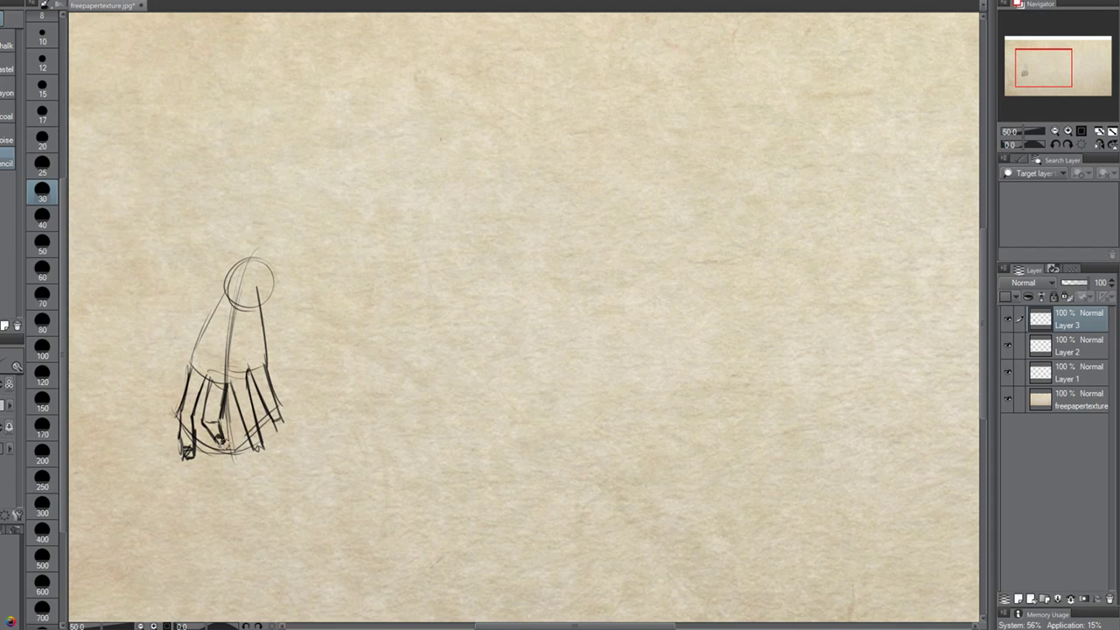
pyautogui.moveTo(257, 430); pyautogui.dragTo(252, 446)
# Draw a slanted thumb base block along the palm's wide side, from the wrist circle to the knuckle curve.
pyautogui.moveTo(190, 374); pyautogui.dragTo(218, 293)
pyautogui.moveTo(194, 342); pyautogui.dragTo(221, 299)
pyautogui.hotkey('ctrl', 'z')
pyautogui.hotkey('ctrl', 'z')
pyautogui.hotkey('ctrl', 'z')
pyautogui.moveTo(177, 359); pyautogui.dragTo(173, 361)
pyautogui.moveTo(216, 298)
pyautogui.mouseDown()
pyautogui.moveTo(188, 313)
pyautogui.moveTo(186, 368)
pyautogui.mouseUp()
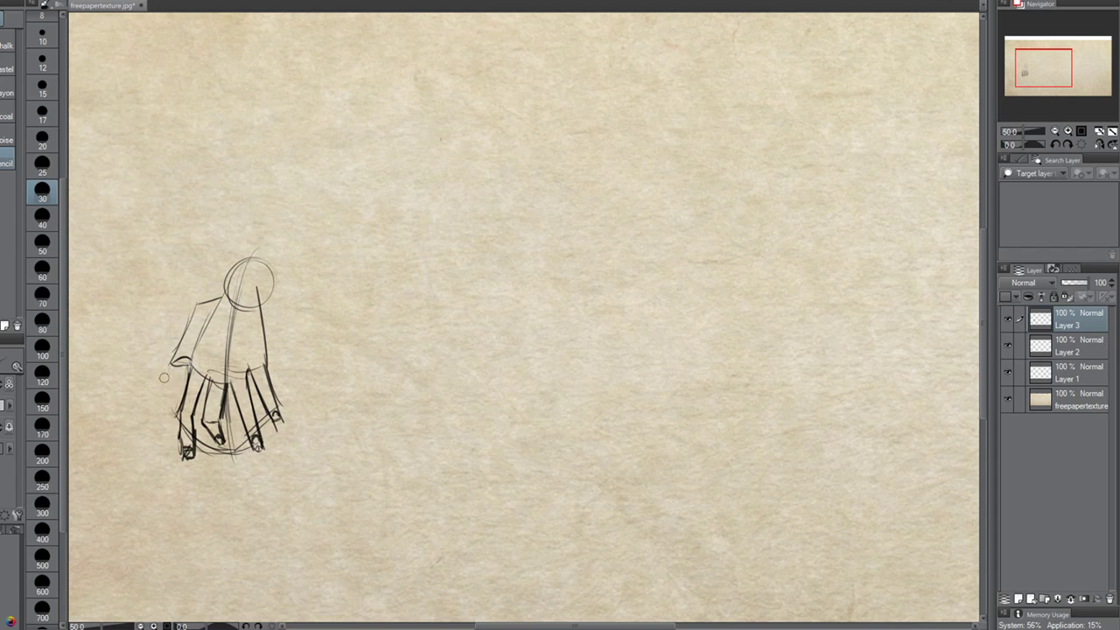
# Try a thumb with an angular tip segment below the thumb base block.
pyautogui.moveTo(168, 366)
pyautogui.mouseDown()
pyautogui.moveTo(159, 404)
pyautogui.moveTo(170, 406)
pyautogui.moveTo(176, 381)
pyautogui.mouseUp()
pyautogui.hotkey('ctrl', 'z')
pyautogui.moveTo(167, 366)
pyautogui.mouseDown()
pyautogui.moveTo(156, 426)
pyautogui.moveTo(168, 426)
pyautogui.moveTo(178, 390)
pyautogui.mouseUp()
pyautogui.moveTo(162, 385); pyautogui.dragTo(168, 392)
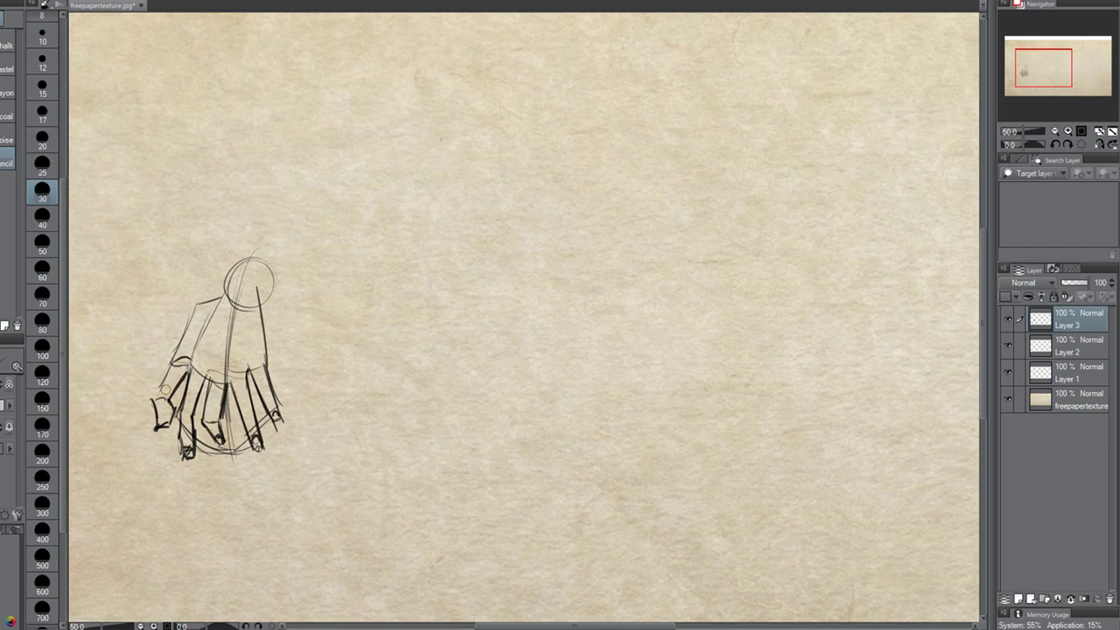
pyautogui.hotkey('ctrl', 'z')
pyautogui.hotkey('ctrl', 'z')
pyautogui.hotkey('ctrl', 'z')
pyautogui.hotkey('ctrl', 'z')
pyautogui.hotkey('ctrl', 'z')
pyautogui.hotkey('ctrl', 'z')
# Try another thumb outline from the lower corner of the thumb base block.
pyautogui.moveTo(172, 363)
pyautogui.mouseDown()
pyautogui.moveTo(154, 400)
pyautogui.moveTo(168, 403)
pyautogui.mouseUp()
pyautogui.moveTo(168, 401)
pyautogui.mouseDown()
pyautogui.moveTo(175, 408)
pyautogui.moveTo(159, 422)
pyautogui.moveTo(186, 373)
pyautogui.moveTo(151, 395)
pyautogui.moveTo(153, 413)
pyautogui.moveTo(173, 407)
pyautogui.moveTo(175, 396)
pyautogui.moveTo(150, 402)
pyautogui.mouseUp()
pyautogui.hotkey('ctrl', 'z')
pyautogui.hotkey('ctrl', 'z')
pyautogui.hotkey('ctrl', 'z')
pyautogui.hotkey('ctrl', 'z')
pyautogui.hotkey('ctrl', 'z')
pyautogui.hotkey('ctrl', 'z')
pyautogui.hotkey('ctrl', 'z')
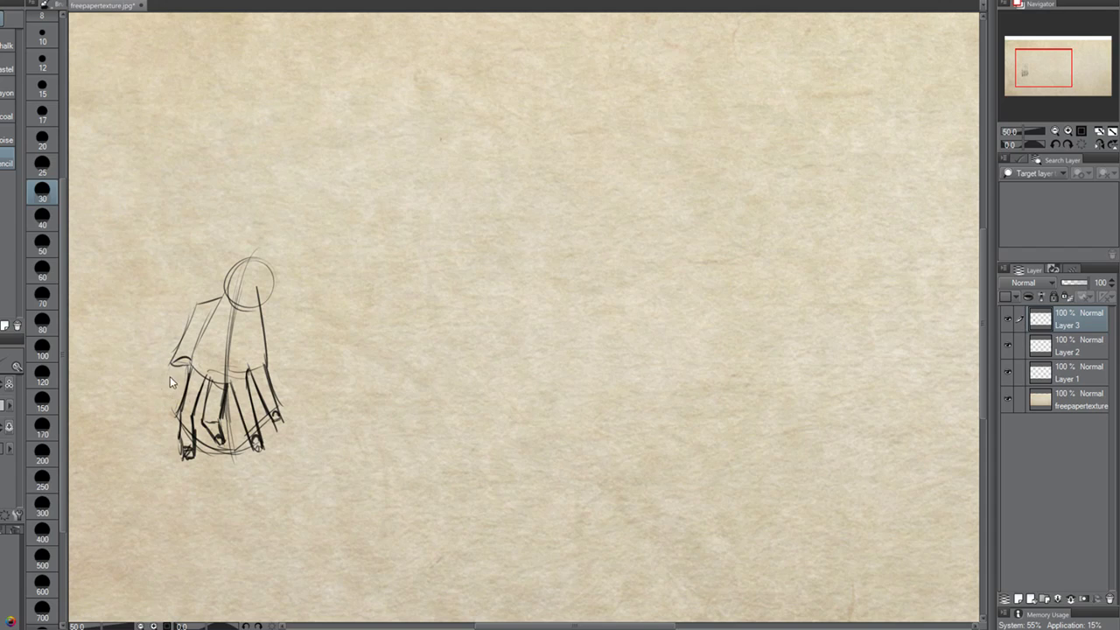
# Redraw the thumb with a rounded base, a joint and a short slanted tip segment, and darken its outline up to the wrist.
pyautogui.moveTo(194, 308)
pyautogui.mouseDown()
pyautogui.moveTo(173, 372)
pyautogui.moveTo(191, 319)
pyautogui.mouseUp()
pyautogui.moveTo(186, 357); pyautogui.dragTo(157, 369)
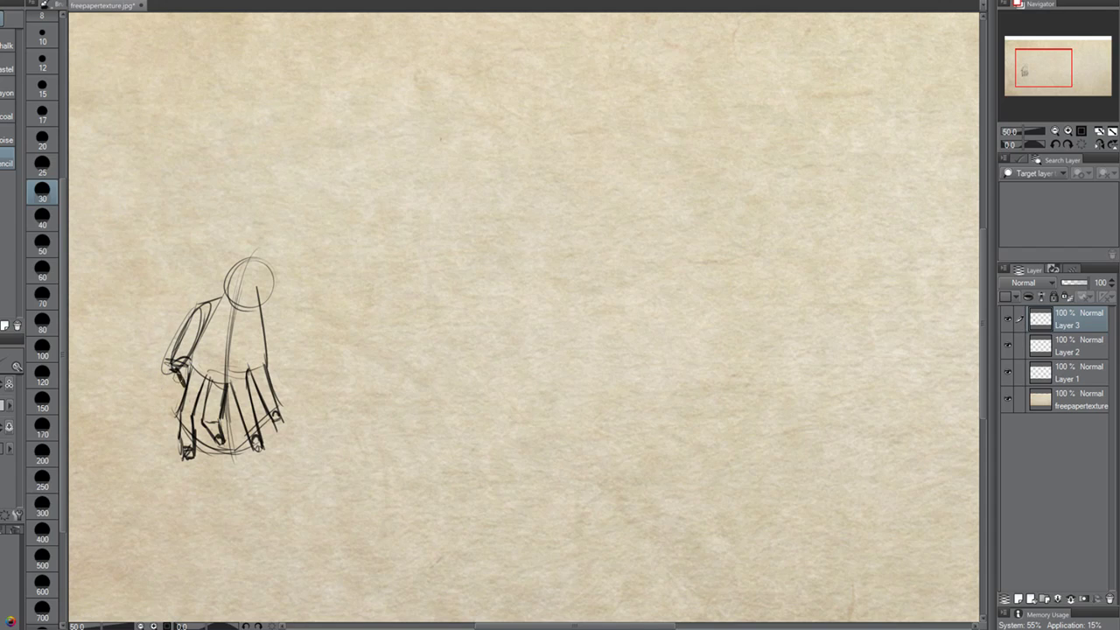
pyautogui.moveTo(186, 376)
pyautogui.mouseDown()
pyautogui.moveTo(167, 364)
pyautogui.moveTo(147, 418)
pyautogui.mouseUp()
pyautogui.moveTo(187, 376)
pyautogui.mouseDown()
pyautogui.moveTo(150, 404)
pyautogui.moveTo(164, 400)
pyautogui.moveTo(183, 336)
pyautogui.moveTo(223, 296)
pyautogui.mouseUp()
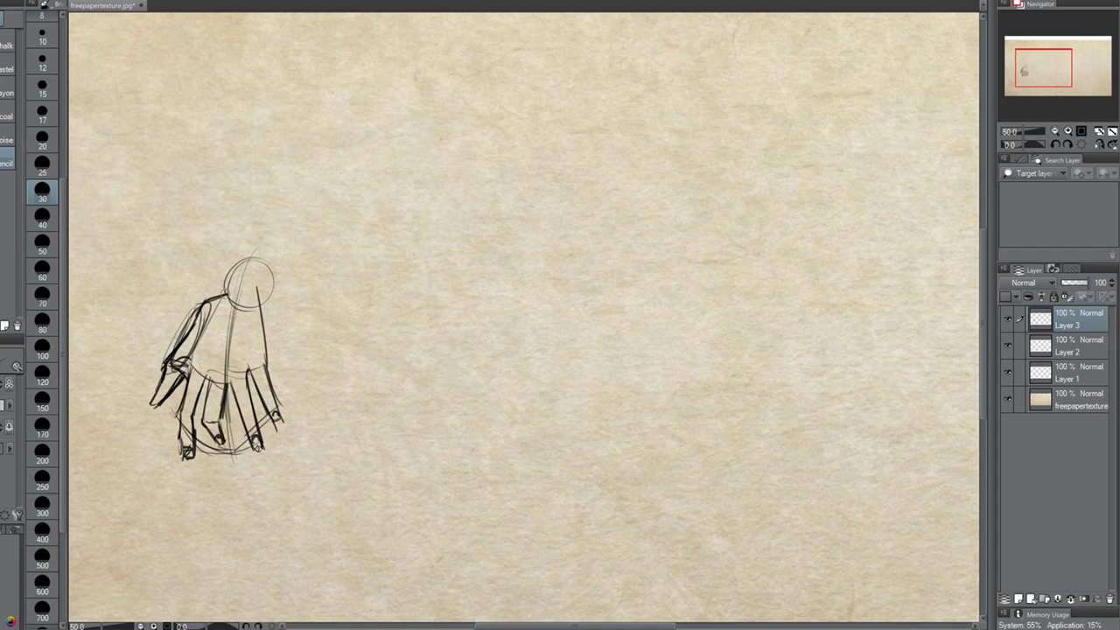
pyautogui.moveTo(167, 366)
pyautogui.mouseDown()
pyautogui.moveTo(152, 400)
pyautogui.moveTo(163, 400)
pyautogui.moveTo(149, 403)
pyautogui.mouseUp()
# Start a second hand beside the first with a large wrist circle and a long curved centre line.
pyautogui.moveTo(424, 231)
pyautogui.mouseDown()
pyautogui.moveTo(407, 301)
pyautogui.moveTo(417, 308)
pyautogui.mouseUp()
pyautogui.moveTo(438, 243); pyautogui.dragTo(363, 410)
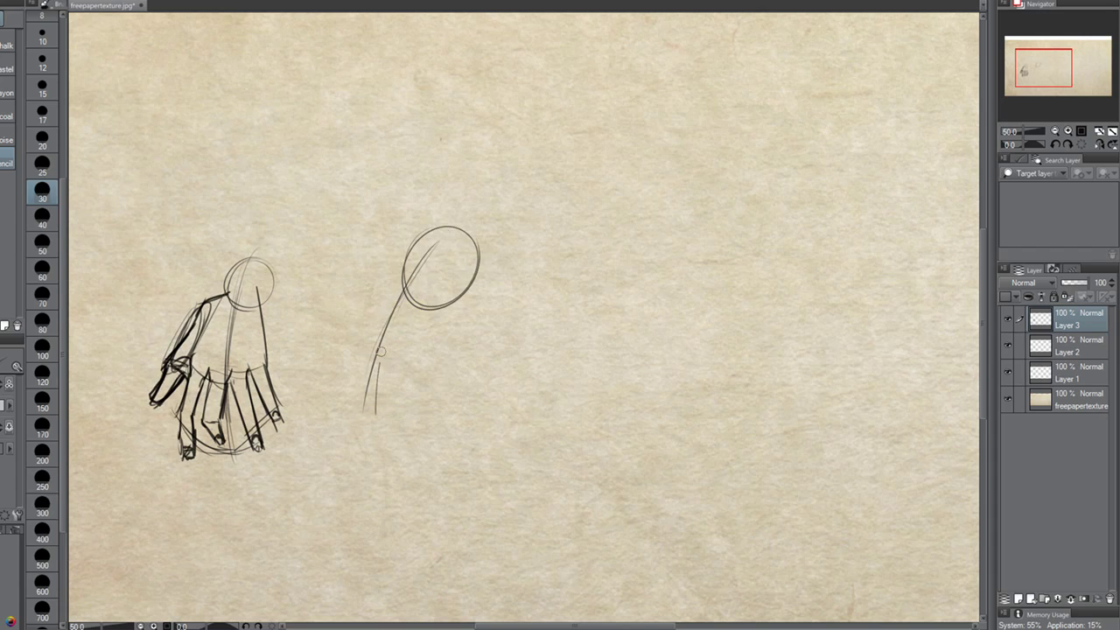
pyautogui.moveTo(412, 265); pyautogui.dragTo(353, 395)
pyautogui.hotkey('ctrl', 'z')
# Try palm sides and a knuckle curve around the second hand's centre line.
pyautogui.moveTo(407, 263); pyautogui.dragTo(355, 328)
pyautogui.hotkey('ctrl', 'z')
pyautogui.moveTo(411, 262)
pyautogui.mouseDown()
pyautogui.moveTo(345, 339)
pyautogui.moveTo(385, 369)
pyautogui.moveTo(435, 300)
pyautogui.moveTo(386, 370)
pyautogui.moveTo(366, 442)
pyautogui.mouseUp()
pyautogui.hotkey('ctrl', 'z')
pyautogui.moveTo(346, 341); pyautogui.dragTo(336, 383)
pyautogui.hotkey('ctrl', 'z')
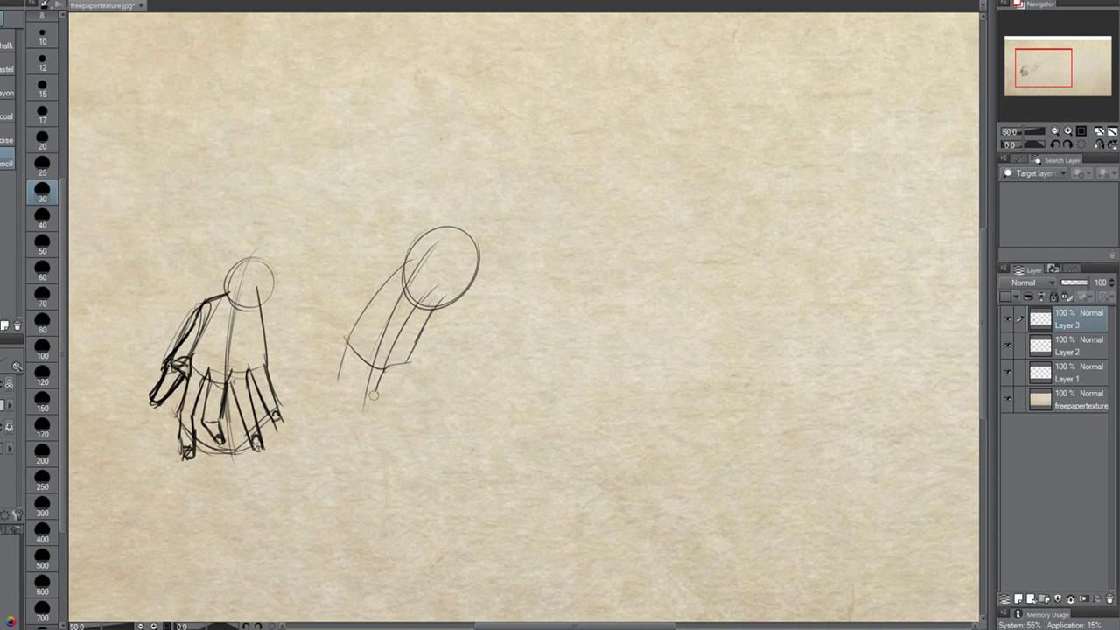
pyautogui.moveTo(338, 369); pyautogui.dragTo(394, 403)
pyautogui.hotkey('ctrl', 'z')
pyautogui.hotkey('ctrl', 'z')
pyautogui.hotkey('ctrl', 'z')
pyautogui.hotkey('ctrl', 'z')
pyautogui.hotkey('ctrl', 'z')
# Draw a slanted knuckle line across the centre line and add the palm block's sides up towards the wrist circle.
pyautogui.moveTo(367, 336)
pyautogui.mouseDown()
pyautogui.moveTo(431, 355)
pyautogui.moveTo(382, 364)
pyautogui.moveTo(409, 360)
pyautogui.mouseUp()
pyautogui.hotkey('ctrl', 'z')
pyautogui.hotkey('ctrl', 'z')
pyautogui.hotkey('ctrl', 'z')
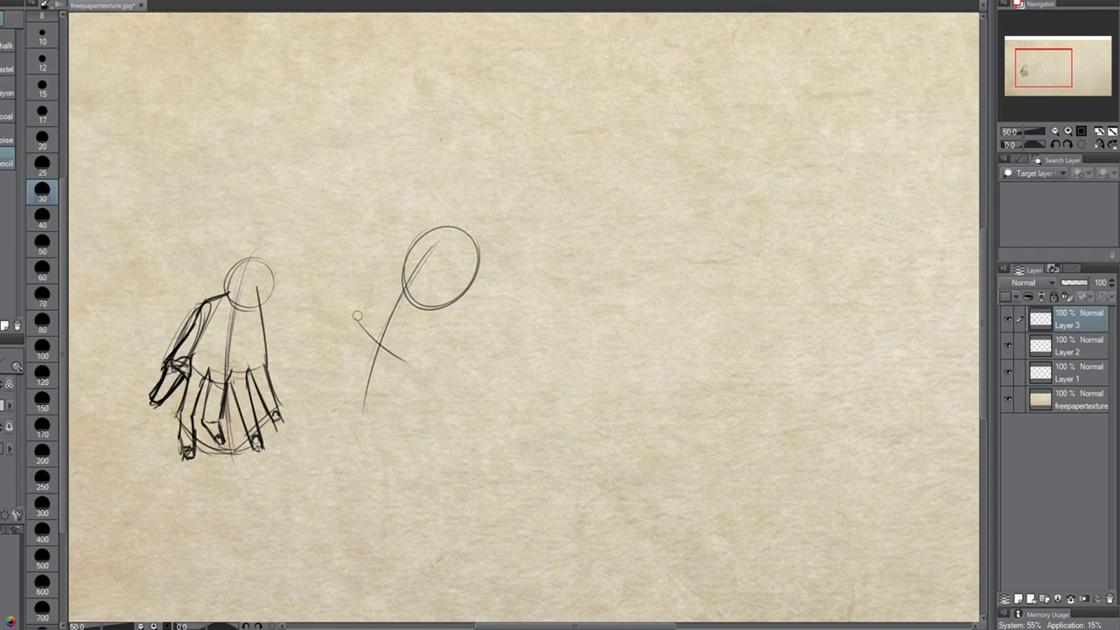
pyautogui.moveTo(354, 313); pyautogui.dragTo(404, 265)
pyautogui.moveTo(410, 364)
pyautogui.mouseDown()
pyautogui.moveTo(427, 306)
pyautogui.moveTo(437, 358)
pyautogui.mouseUp()
pyautogui.moveTo(443, 357); pyautogui.dragTo(452, 318)
# Mark the wrist edge inside the large circle and place four small joint circles along the knuckle line.
pyautogui.moveTo(354, 315); pyautogui.dragTo(349, 390)
pyautogui.hotkey('ctrl', 'z')
pyautogui.moveTo(403, 274)
pyautogui.mouseDown()
pyautogui.moveTo(451, 301)
pyautogui.moveTo(456, 289)
pyautogui.moveTo(417, 277)
pyautogui.mouseUp()
pyautogui.moveTo(358, 324); pyautogui.dragTo(348, 358)
pyautogui.hotkey('ctrl', 'z')
pyautogui.moveTo(354, 316); pyautogui.dragTo(348, 402)
pyautogui.hotkey('ctrl', 'z')
pyautogui.moveTo(350, 314)
pyautogui.mouseDown()
pyautogui.moveTo(362, 349)
pyautogui.moveTo(398, 364)
pyautogui.mouseUp()
pyautogui.hotkey('ctrl', 'z')
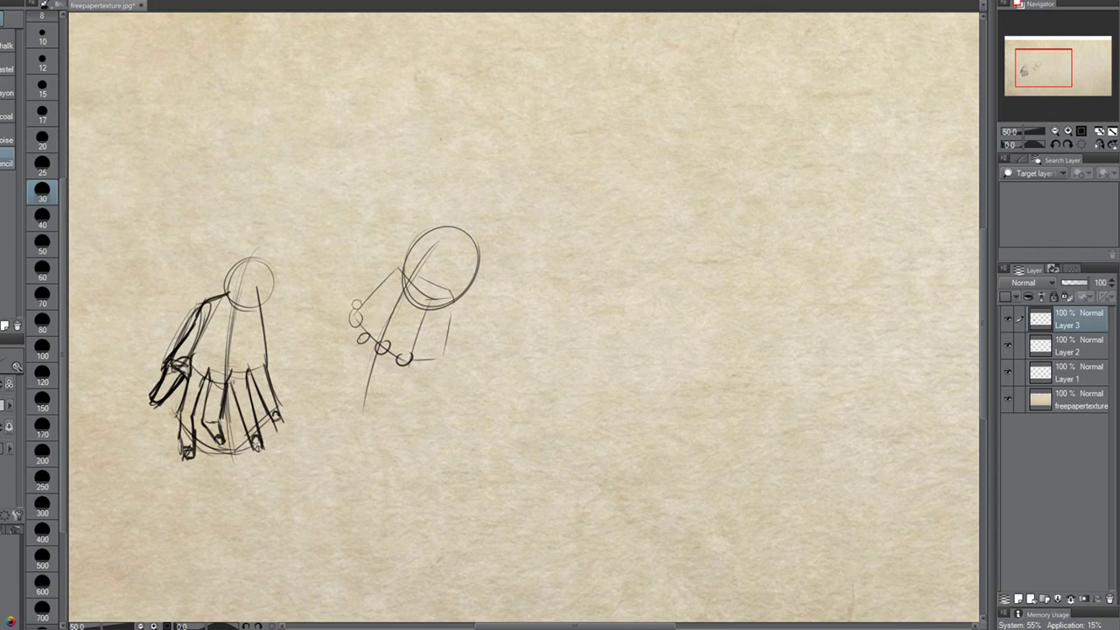
# Extend the fingers' outer side line down from the outermost joint circle of the second hand.
pyautogui.moveTo(341, 368)
pyautogui.mouseDown()
pyautogui.moveTo(365, 389)
pyautogui.moveTo(340, 380)
pyautogui.mouseUp()
pyautogui.hotkey('ctrl', 'z')
pyautogui.hotkey('ctrl', 'z')
pyautogui.hotkey('ctrl', 'z')
pyautogui.moveTo(350, 324)
pyautogui.mouseDown()
pyautogui.moveTo(331, 386)
pyautogui.moveTo(332, 363)
pyautogui.mouseUp()
pyautogui.moveTo(328, 362); pyautogui.dragTo(321, 412)
pyautogui.hotkey('ctrl', 'z')
pyautogui.moveTo(359, 347); pyautogui.dragTo(336, 437)
pyautogui.hotkey('ctrl', 'z')
pyautogui.moveTo(360, 343); pyautogui.dragTo(338, 410)
pyautogui.hotkey('ctrl', 'z')
# Try a fingertip boundary and an inner side line for the second hand's finger block.
pyautogui.moveTo(354, 313)
pyautogui.mouseDown()
pyautogui.moveTo(323, 354)
pyautogui.moveTo(321, 384)
pyautogui.moveTo(338, 363)
pyautogui.moveTo(392, 415)
pyautogui.mouseUp()
pyautogui.hotkey('ctrl', 'z')
pyautogui.hotkey('ctrl', 'z')
pyautogui.hotkey('ctrl', 'z')
pyautogui.hotkey('ctrl', 'z')
pyautogui.moveTo(331, 369); pyautogui.dragTo(393, 416)
pyautogui.hotkey('ctrl', 'z')
pyautogui.moveTo(380, 298)
pyautogui.mouseDown()
pyautogui.moveTo(344, 408)
pyautogui.moveTo(423, 425)
pyautogui.mouseUp()
pyautogui.hotkey('ctrl', 'z')
pyautogui.hotkey('ctrl', 'z')
pyautogui.moveTo(440, 342); pyautogui.dragTo(405, 406)
pyautogui.hotkey('ctrl', 'z')
# Close the finger block with a fingertip boundary and an inner side line, and curve the palm's thumb side.
pyautogui.moveTo(334, 359)
pyautogui.mouseDown()
pyautogui.moveTo(325, 376)
pyautogui.moveTo(343, 413)
pyautogui.mouseUp()
pyautogui.hotkey('ctrl', 'z')
pyautogui.moveTo(359, 314)
pyautogui.mouseDown()
pyautogui.moveTo(331, 350)
pyautogui.moveTo(327, 385)
pyautogui.moveTo(386, 418)
pyautogui.mouseUp()
pyautogui.moveTo(417, 354); pyautogui.dragTo(392, 416)
pyautogui.moveTo(420, 361); pyautogui.dragTo(407, 405)
pyautogui.hotkey('ctrl', 'z')
pyautogui.moveTo(455, 304)
pyautogui.mouseDown()
pyautogui.moveTo(404, 426)
pyautogui.moveTo(448, 317)
pyautogui.mouseUp()
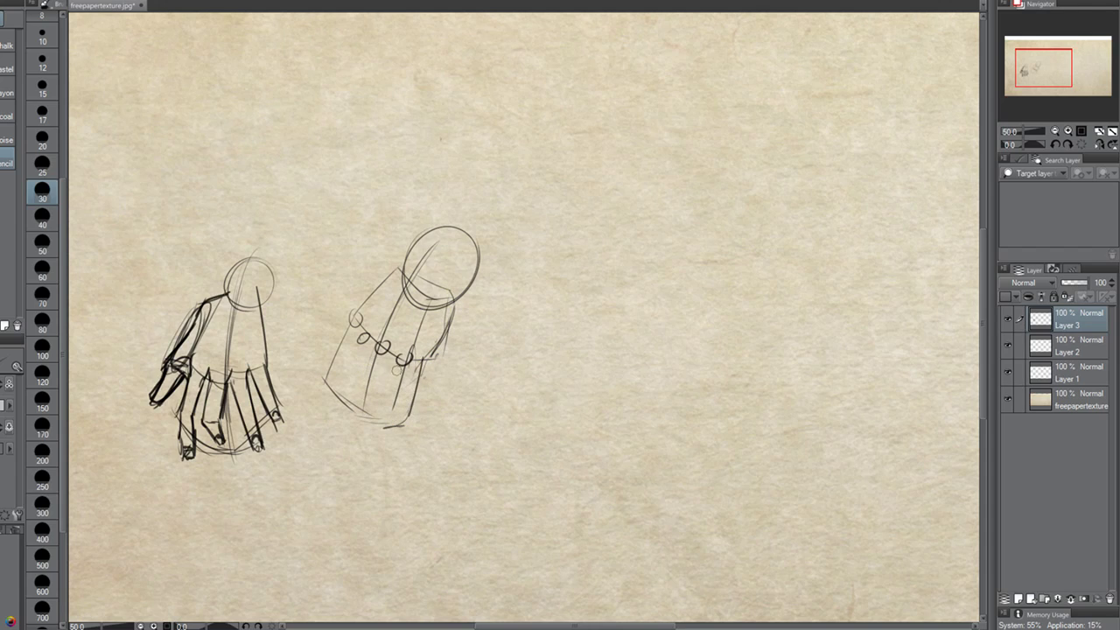
# Try side lines for the innermost finger below the last joint circle.
pyautogui.moveTo(391, 360)
pyautogui.mouseDown()
pyautogui.moveTo(374, 426)
pyautogui.moveTo(406, 418)
pyautogui.moveTo(421, 364)
pyautogui.moveTo(388, 413)
pyautogui.mouseUp()
pyautogui.hotkey('ctrl', 'z')
pyautogui.hotkey('ctrl', 'z')
pyautogui.hotkey('ctrl', 'z')
pyautogui.hotkey('ctrl', 'z')
pyautogui.moveTo(403, 361); pyautogui.dragTo(387, 411)
pyautogui.moveTo(400, 366)
pyautogui.mouseDown()
pyautogui.moveTo(383, 423)
pyautogui.moveTo(399, 427)
pyautogui.mouseUp()
pyautogui.hotkey('ctrl', 'z')
pyautogui.hotkey('ctrl', 'z')
pyautogui.hotkey('ctrl', 'z')
pyautogui.moveTo(395, 359); pyautogui.dragTo(379, 414)
pyautogui.hotkey('ctrl', 'z')
pyautogui.moveTo(395, 356); pyautogui.dragTo(382, 412)
pyautogui.hotkey('ctrl', 'z')
# Outline the second hand's inner fingers from the joint circles down to the fingertip boundary.
pyautogui.moveTo(393, 355); pyautogui.dragTo(377, 429)
pyautogui.moveTo(378, 422)
pyautogui.mouseDown()
pyautogui.moveTo(395, 348)
pyautogui.moveTo(404, 373)
pyautogui.moveTo(377, 413)
pyautogui.mouseUp()
pyautogui.hotkey('ctrl', 'z')
pyautogui.moveTo(395, 364)
pyautogui.mouseDown()
pyautogui.moveTo(378, 417)
pyautogui.moveTo(409, 420)
pyautogui.mouseUp()
pyautogui.moveTo(408, 418)
pyautogui.mouseDown()
pyautogui.moveTo(411, 353)
pyautogui.moveTo(410, 393)
pyautogui.moveTo(365, 410)
pyautogui.mouseUp()
pyautogui.moveTo(373, 368)
pyautogui.mouseDown()
pyautogui.moveTo(364, 412)
pyautogui.moveTo(376, 413)
pyautogui.moveTo(402, 357)
pyautogui.moveTo(359, 352)
pyautogui.moveTo(349, 400)
pyautogui.moveTo(364, 406)
pyautogui.mouseUp()
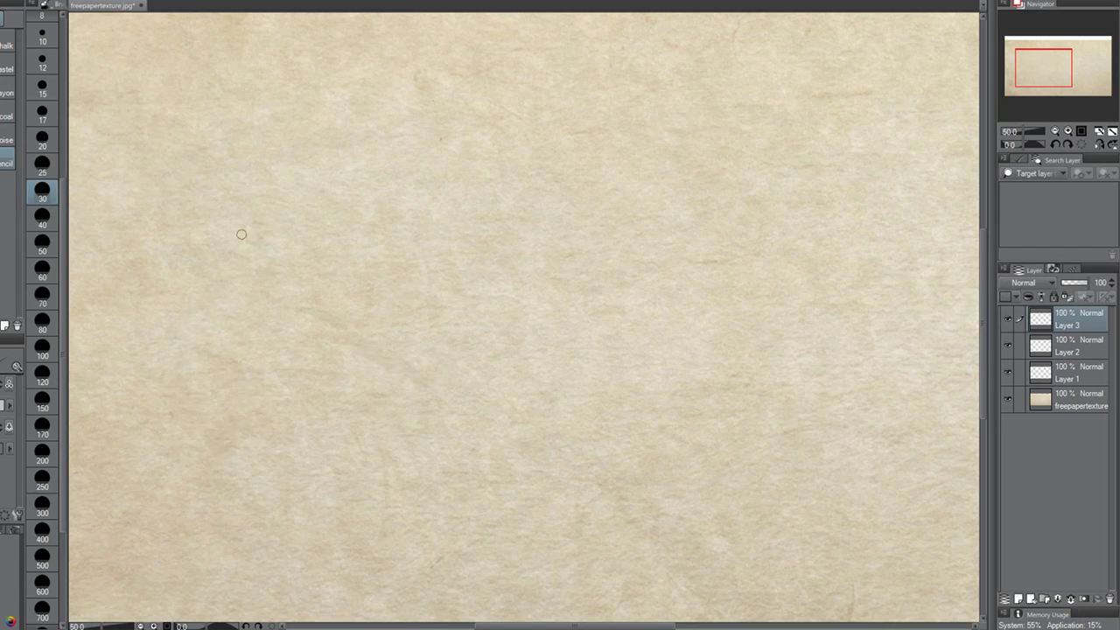
# Try the first construction shapes of a new hand on the empty page.
pyautogui.moveTo(317, 299); pyautogui.dragTo(253, 325)
pyautogui.hotkey('ctrl', 'z')
pyautogui.moveTo(355, 347)
pyautogui.mouseDown()
pyautogui.moveTo(322, 389)
pyautogui.moveTo(355, 385)
pyautogui.moveTo(261, 331)
pyautogui.moveTo(299, 319)
pyautogui.mouseUp()
pyautogui.hotkey('ctrl', 'z')
pyautogui.hotkey('ctrl', 'z')
pyautogui.moveTo(320, 381); pyautogui.dragTo(256, 323)
pyautogui.moveTo(337, 353)
pyautogui.mouseDown()
pyautogui.moveTo(298, 275)
pyautogui.moveTo(243, 331)
pyautogui.mouseUp()
pyautogui.hotkey('ctrl', 'z')
pyautogui.hotkey('ctrl', 'z')
pyautogui.hotkey('ctrl', 'z')
pyautogui.hotkey('ctrl', 'z')
# Construct a new hand from a wrist circle and a palm block with a curved knuckle band along its lower edge.
pyautogui.moveTo(292, 285); pyautogui.dragTo(293, 267)
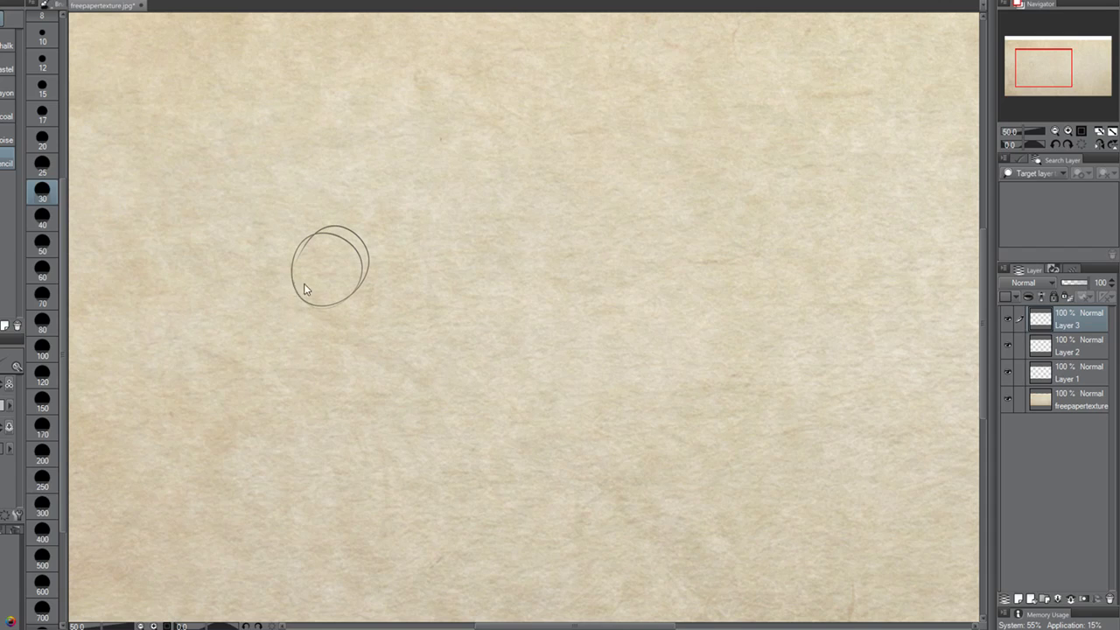
pyautogui.hotkey('ctrl', 'z')
pyautogui.moveTo(310, 310)
pyautogui.mouseDown()
pyautogui.moveTo(343, 308)
pyautogui.moveTo(314, 350)
pyautogui.moveTo(316, 417)
pyautogui.moveTo(347, 425)
pyautogui.mouseUp()
pyautogui.hotkey('ctrl', 'z')
pyautogui.moveTo(375, 341); pyautogui.dragTo(385, 378)
pyautogui.moveTo(306, 409)
pyautogui.mouseDown()
pyautogui.moveTo(405, 349)
pyautogui.moveTo(328, 432)
pyautogui.moveTo(382, 407)
pyautogui.mouseUp()
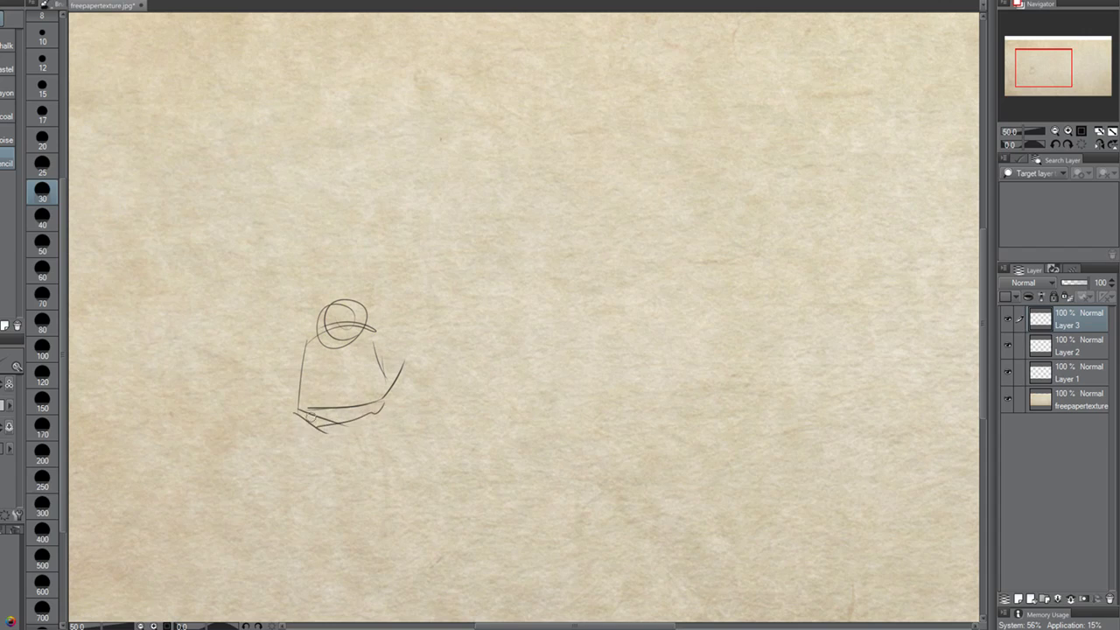
# Build two straight fingers below the knuckle band, marking their joints with small circles.
pyautogui.moveTo(299, 415)
pyautogui.mouseDown()
pyautogui.moveTo(309, 456)
pyautogui.moveTo(295, 446)
pyautogui.moveTo(292, 471)
pyautogui.moveTo(310, 455)
pyautogui.moveTo(313, 480)
pyautogui.moveTo(311, 455)
pyautogui.moveTo(309, 476)
pyautogui.moveTo(299, 459)
pyautogui.moveTo(308, 501)
pyautogui.mouseUp()
pyautogui.hotkey('ctrl', 'z')
pyautogui.hotkey('ctrl', 'z')
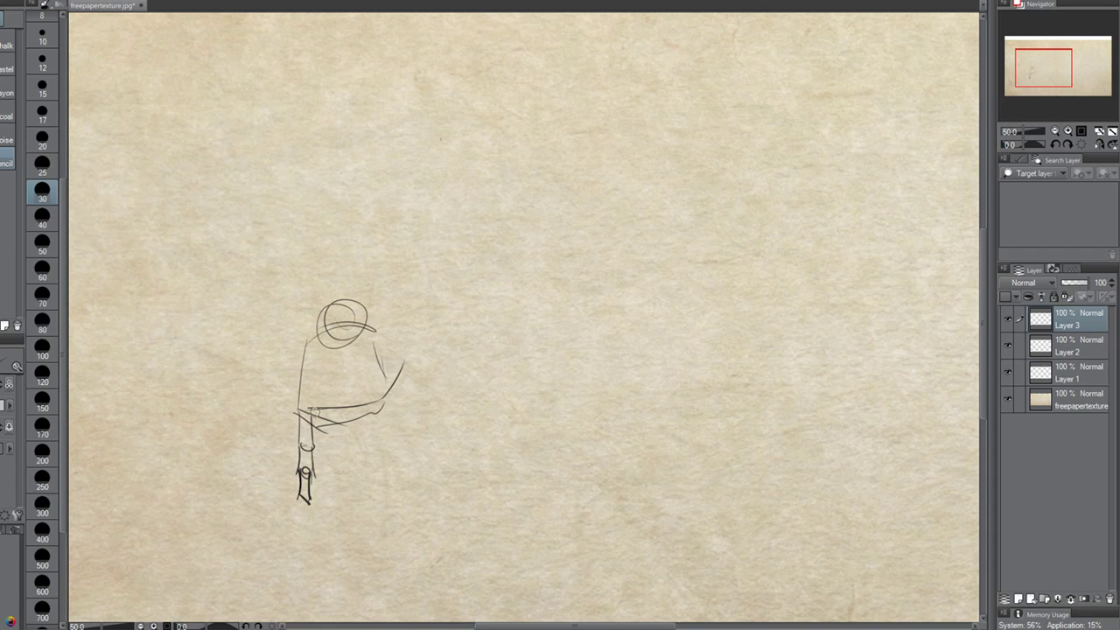
pyautogui.moveTo(332, 410)
pyautogui.mouseDown()
pyautogui.moveTo(332, 443)
pyautogui.moveTo(319, 447)
pyautogui.moveTo(335, 469)
pyautogui.moveTo(333, 506)
pyautogui.mouseUp()
pyautogui.moveTo(326, 468); pyautogui.dragTo(328, 500)
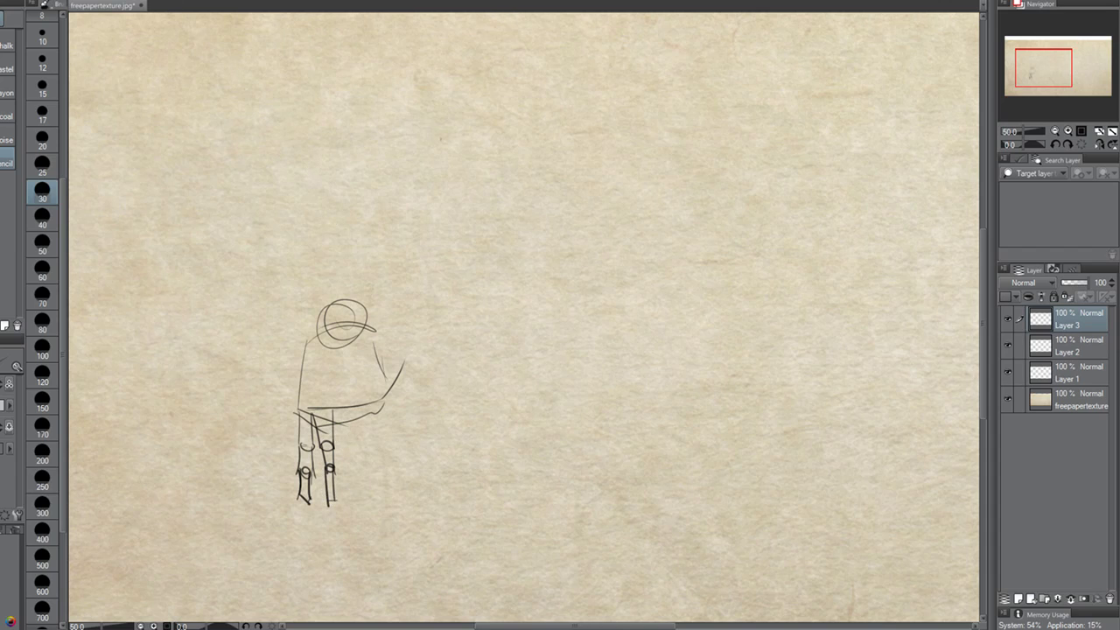
# Clear the previous hand from the layer and draw a row of four spaced wrist circles.
pyautogui.press('Delete')
pyautogui.moveTo(361, 200)
pyautogui.mouseDown()
pyautogui.moveTo(343, 255)
pyautogui.moveTo(300, 279)
pyautogui.moveTo(279, 261)
pyautogui.mouseUp()
pyautogui.hotkey('ctrl', 'z')
pyautogui.hotkey('ctrl', 'z')
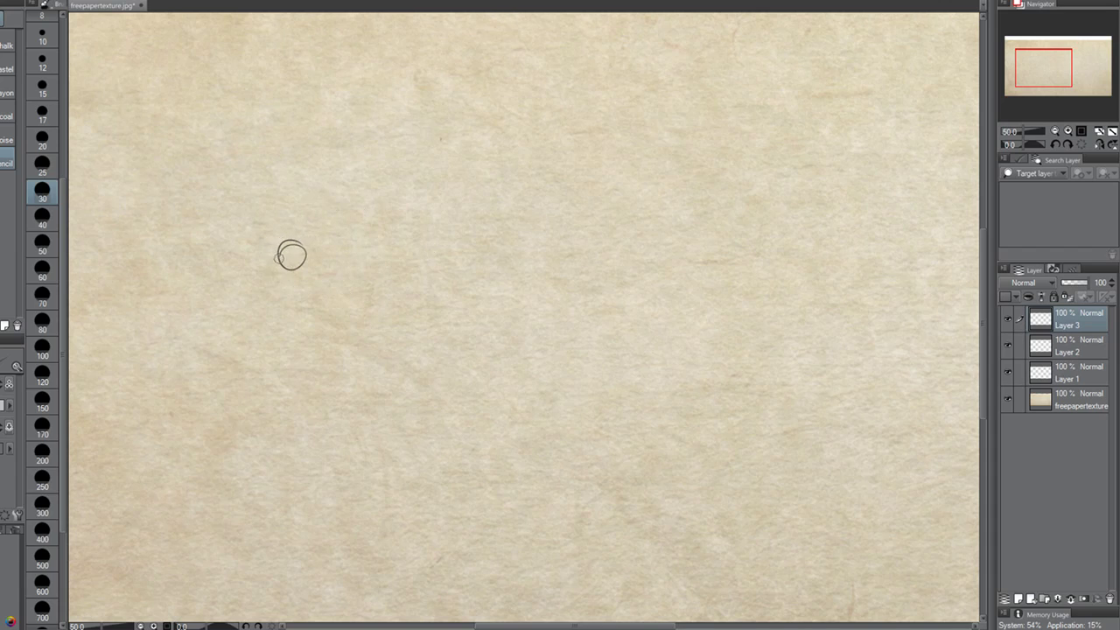
pyautogui.moveTo(382, 245)
pyautogui.mouseDown()
pyautogui.moveTo(389, 263)
pyautogui.moveTo(401, 246)
pyautogui.mouseUp()
pyautogui.hotkey('ctrl', 'z')
pyautogui.moveTo(480, 246)
pyautogui.mouseDown()
pyautogui.moveTo(477, 266)
pyautogui.moveTo(486, 248)
pyautogui.mouseUp()
pyautogui.moveTo(588, 251)
pyautogui.mouseDown()
pyautogui.moveTo(578, 267)
pyautogui.moveTo(596, 254)
pyautogui.mouseUp()
# Add gesture lines running down from the first three wrist circles and up from the fourth.
pyautogui.moveTo(291, 245); pyautogui.dragTo(296, 324)
pyautogui.hotkey('ctrl', 'z')
pyautogui.moveTo(288, 244); pyautogui.dragTo(283, 344)
pyautogui.hotkey('ctrl', 'z')
pyautogui.moveTo(292, 245); pyautogui.dragTo(287, 322)
pyautogui.moveTo(394, 253); pyautogui.dragTo(401, 312)
pyautogui.moveTo(492, 252); pyautogui.dragTo(492, 313)
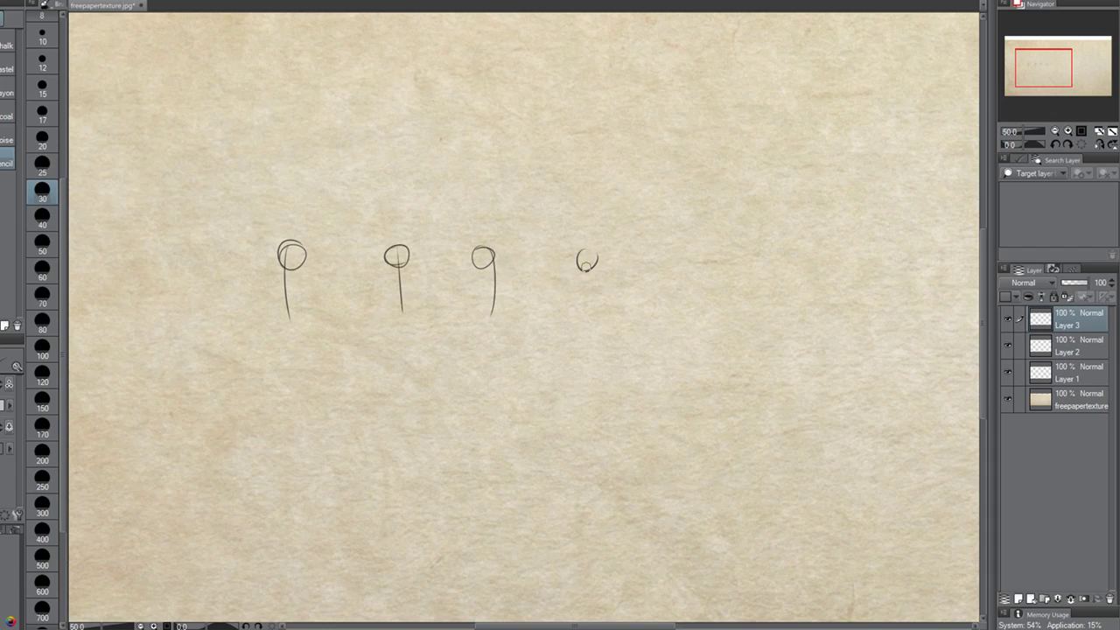
pyautogui.moveTo(588, 262); pyautogui.dragTo(587, 187)
pyautogui.hotkey('ctrl', 'z')
pyautogui.moveTo(586, 266); pyautogui.dragTo(591, 224)
pyautogui.moveTo(587, 263); pyautogui.dragTo(595, 194)
# Outline the first forearm above its wrist circle, widening toward a tapered elbow end.
pyautogui.moveTo(293, 158); pyautogui.dragTo(287, 164)
pyautogui.moveTo(298, 157)
pyautogui.mouseDown()
pyautogui.moveTo(307, 185)
pyautogui.moveTo(297, 135)
pyautogui.moveTo(304, 206)
pyautogui.mouseUp()
pyautogui.moveTo(283, 158); pyautogui.dragTo(282, 217)
pyautogui.moveTo(281, 160); pyautogui.dragTo(287, 241)
pyautogui.moveTo(306, 196); pyautogui.dragTo(304, 249)
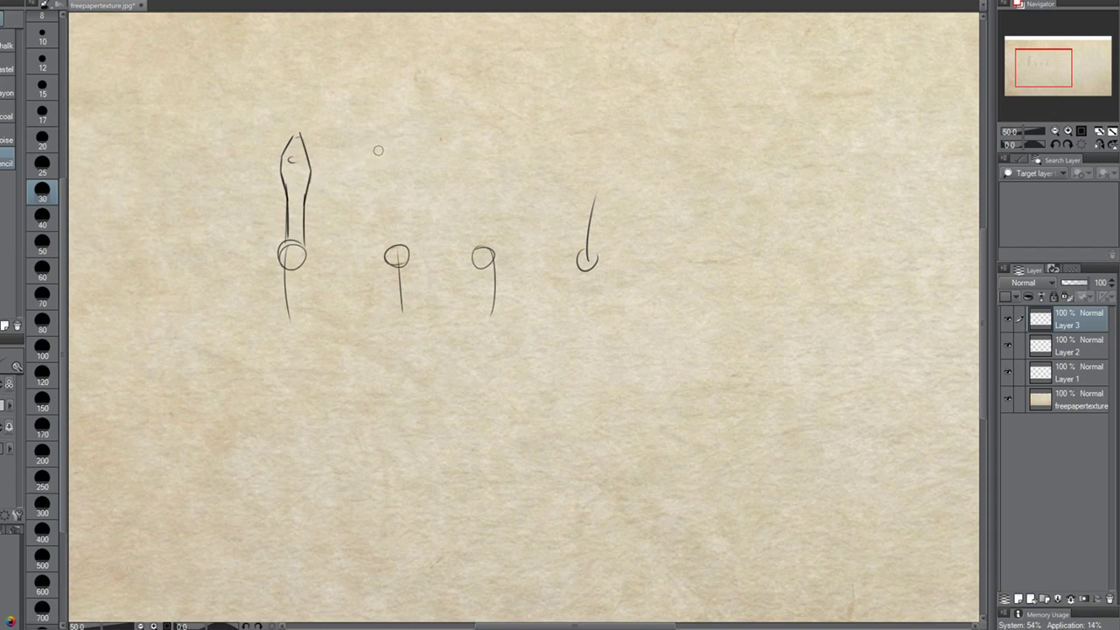
# Outline the second and third forearms above their wrist circles, making the third one narrower.
pyautogui.moveTo(379, 147)
pyautogui.mouseDown()
pyautogui.moveTo(393, 147)
pyautogui.moveTo(403, 171)
pyautogui.moveTo(401, 245)
pyautogui.mouseUp()
pyautogui.moveTo(379, 148); pyautogui.dragTo(387, 249)
pyautogui.moveTo(470, 156); pyautogui.dragTo(492, 195)
pyautogui.moveTo(492, 195); pyautogui.dragTo(493, 253)
pyautogui.moveTo(473, 154); pyautogui.dragTo(475, 254)
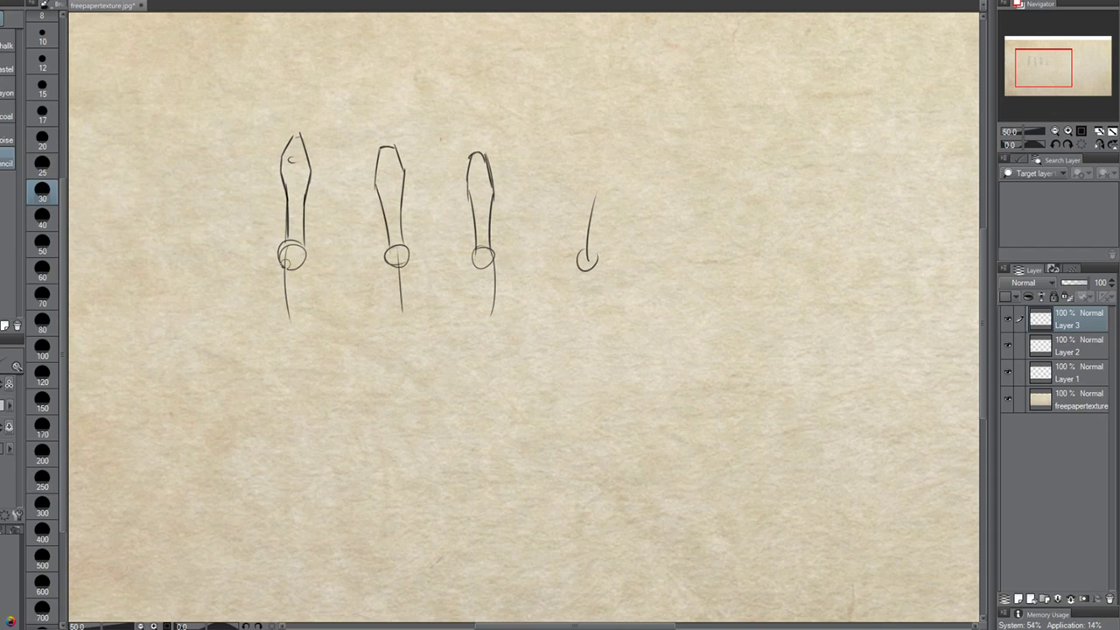
# Try a palm block below the first wrist circle.
pyautogui.moveTo(282, 251)
pyautogui.mouseDown()
pyautogui.moveTo(268, 294)
pyautogui.moveTo(289, 295)
pyautogui.moveTo(304, 264)
pyautogui.moveTo(301, 294)
pyautogui.mouseUp()
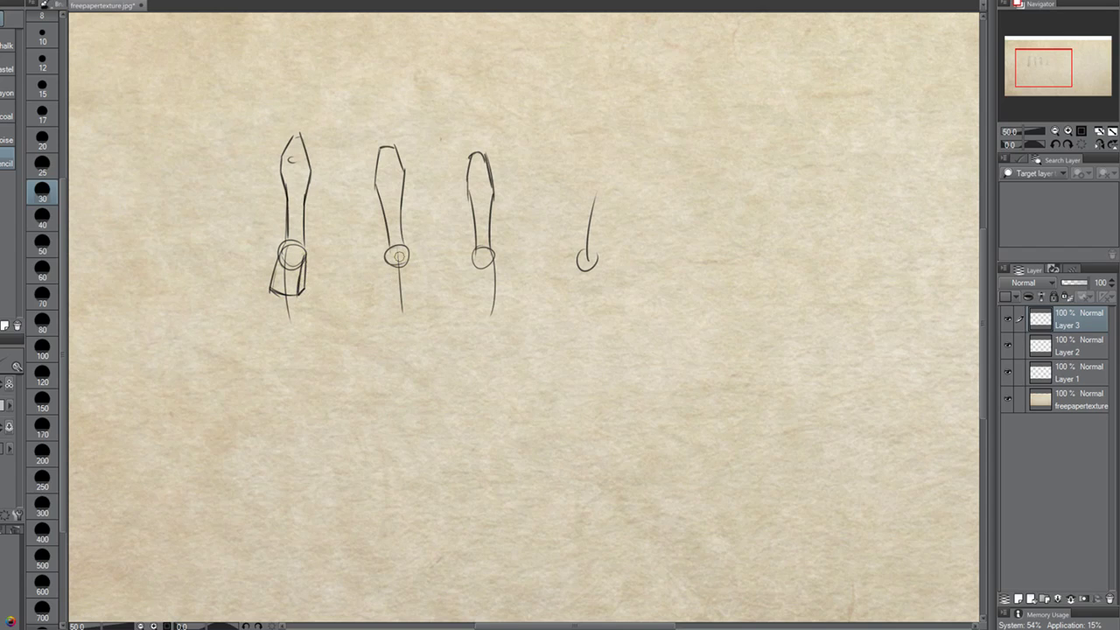
pyautogui.hotkey('ctrl', 'z')
pyautogui.hotkey('ctrl', 'z')
pyautogui.hotkey('ctrl', 'z')
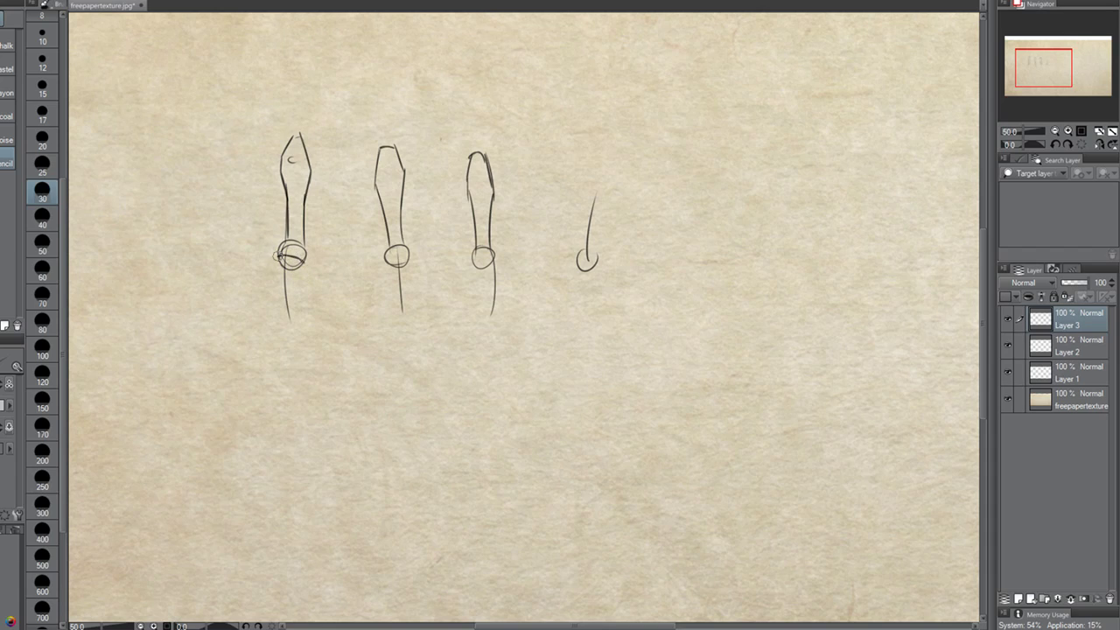
# Draw palm blocks with thumb-base wedges below the first and second wrist circles.
pyautogui.moveTo(280, 255)
pyautogui.mouseDown()
pyautogui.moveTo(266, 283)
pyautogui.moveTo(284, 291)
pyautogui.moveTo(300, 278)
pyautogui.moveTo(278, 288)
pyautogui.moveTo(270, 317)
pyautogui.mouseUp()
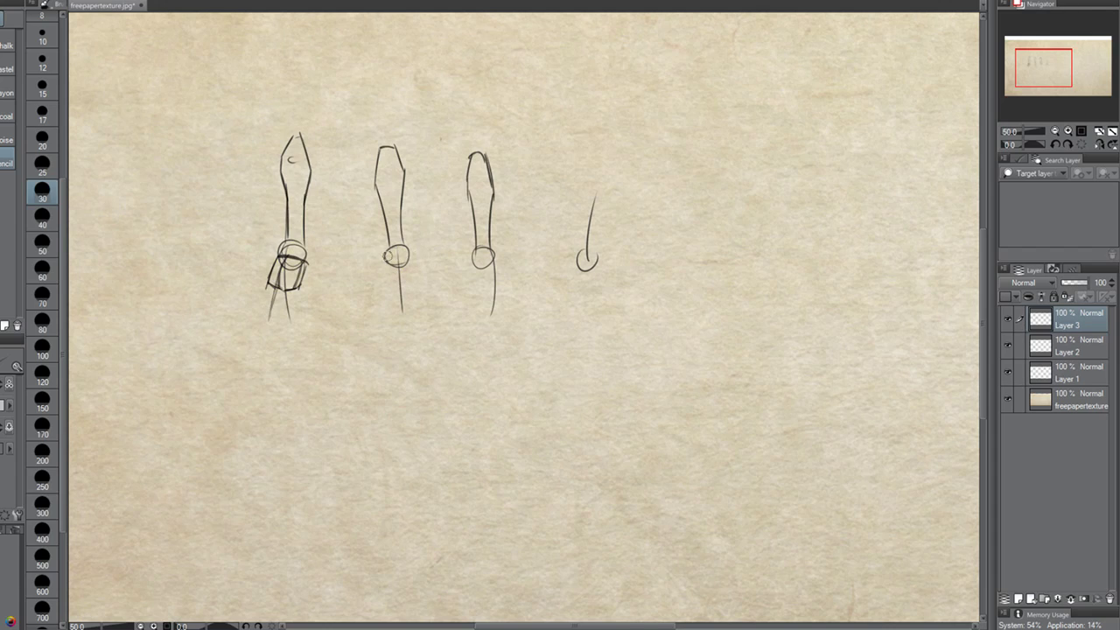
pyautogui.moveTo(383, 255)
pyautogui.mouseDown()
pyautogui.moveTo(413, 255)
pyautogui.moveTo(382, 288)
pyautogui.moveTo(416, 279)
pyautogui.mouseUp()
pyautogui.hotkey('ctrl', 'z')
pyautogui.hotkey('ctrl', 'z')
pyautogui.moveTo(418, 270); pyautogui.dragTo(413, 278)
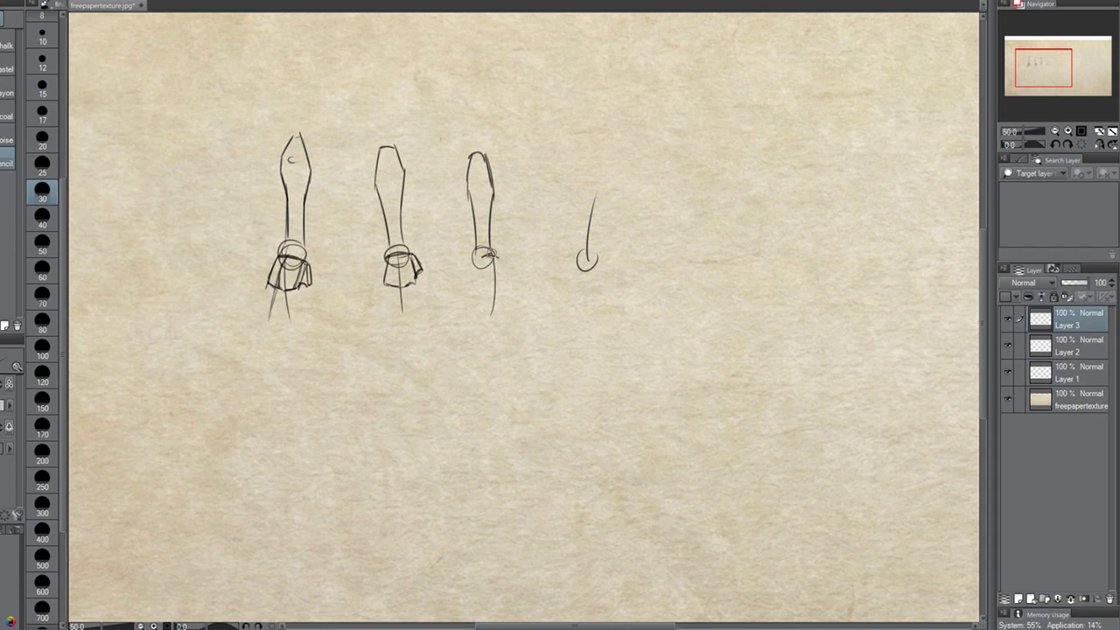
# Try a long side-view palm block below the third wrist circle.
pyautogui.moveTo(478, 251)
pyautogui.mouseDown()
pyautogui.moveTo(480, 268)
pyautogui.moveTo(498, 261)
pyautogui.moveTo(504, 304)
pyautogui.mouseUp()
pyautogui.moveTo(481, 257); pyautogui.dragTo(495, 308)
pyautogui.moveTo(501, 271); pyautogui.dragTo(502, 308)
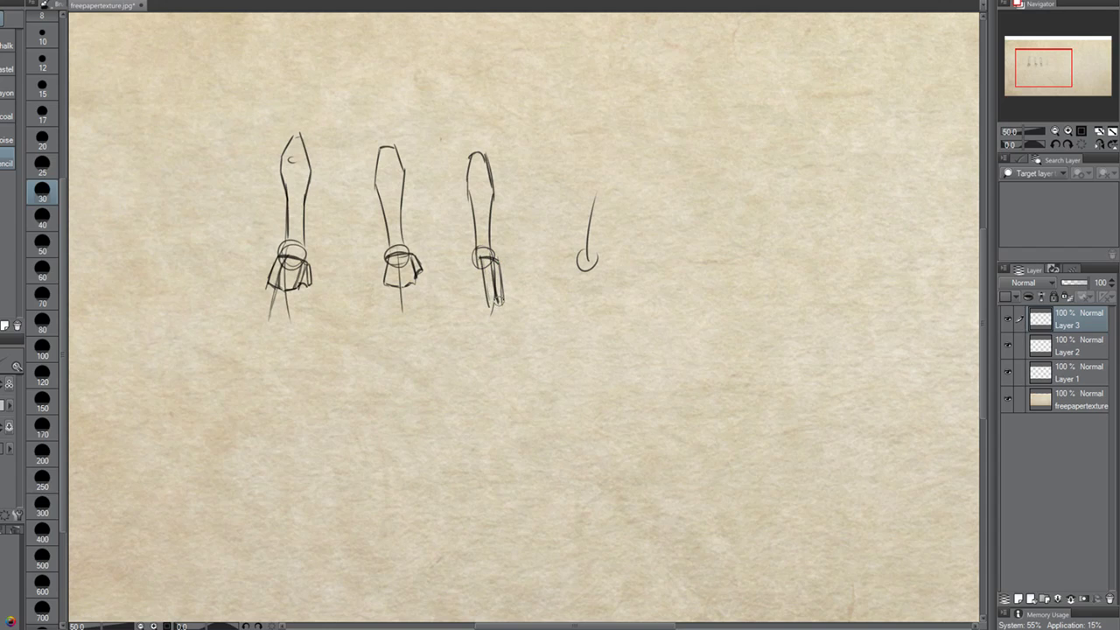
pyautogui.hotkey('ctrl', 'z')
pyautogui.hotkey('ctrl', 'z')
pyautogui.hotkey('ctrl', 'z')
pyautogui.hotkey('ctrl', 'z')
# Construct a short side-view palm block for the third hand, with a tapered finger mass below it.
pyautogui.moveTo(483, 286)
pyautogui.mouseDown()
pyautogui.moveTo(504, 290)
pyautogui.moveTo(484, 286)
pyautogui.moveTo(497, 287)
pyautogui.mouseUp()
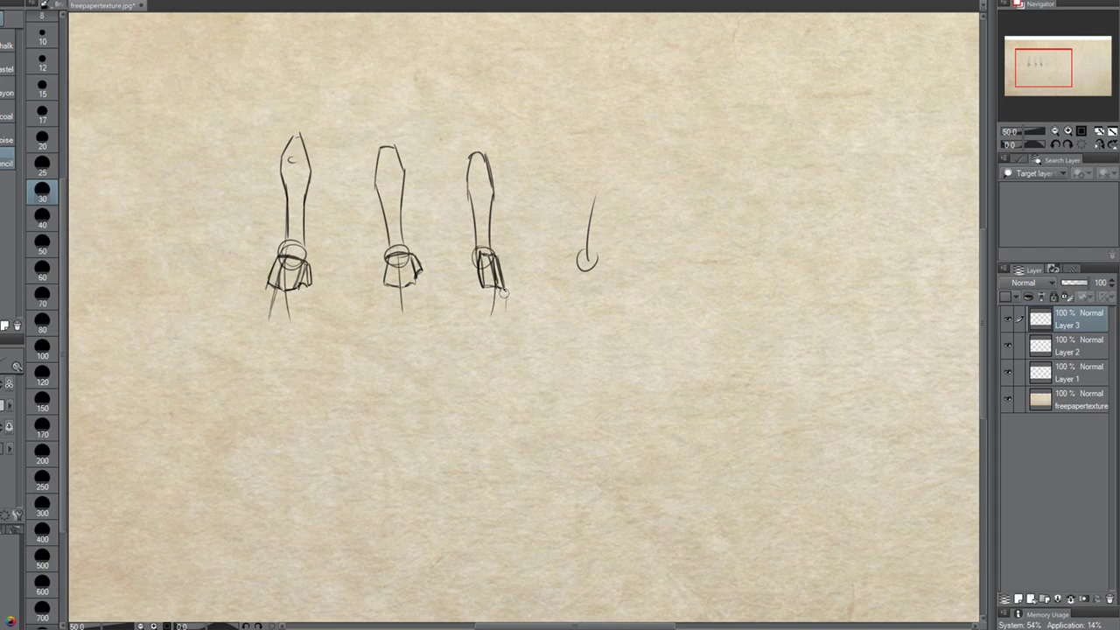
pyautogui.moveTo(504, 295); pyautogui.dragTo(508, 326)
pyautogui.moveTo(507, 287); pyautogui.dragTo(498, 326)
pyautogui.hotkey('ctrl', 'z')
pyautogui.hotkey('ctrl', 'z')
# Block in tapered finger masses below the palms of the second and first hands.
pyautogui.moveTo(386, 287); pyautogui.dragTo(401, 324)
pyautogui.moveTo(418, 278); pyautogui.dragTo(404, 323)
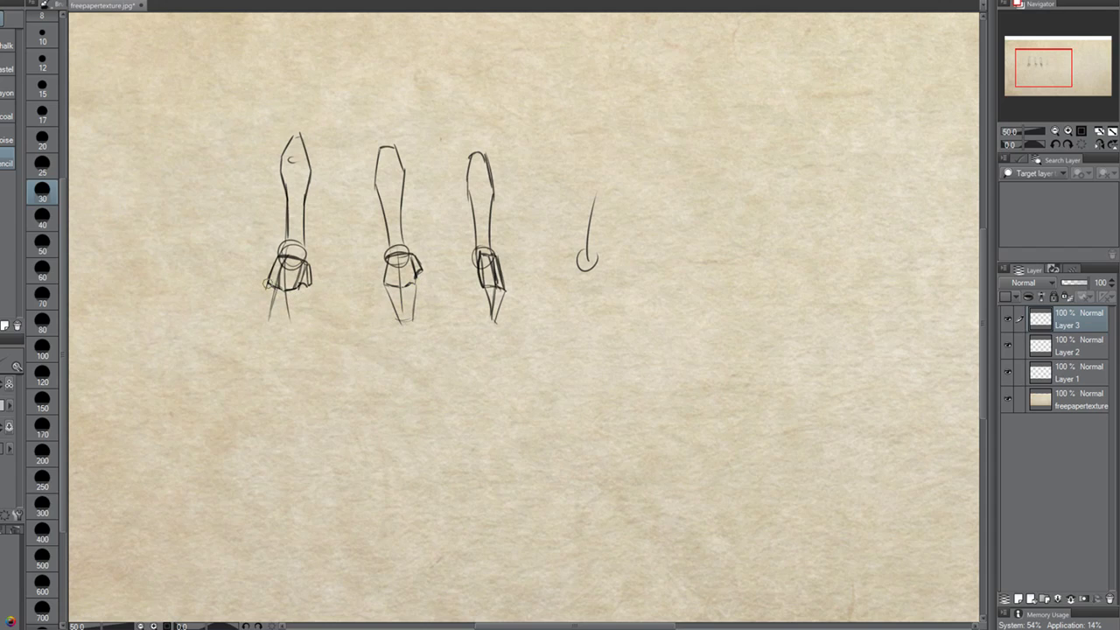
pyautogui.moveTo(262, 324); pyautogui.dragTo(270, 327)
pyautogui.moveTo(268, 286); pyautogui.dragTo(264, 322)
pyautogui.moveTo(297, 289); pyautogui.dragTo(279, 326)
pyautogui.moveTo(296, 287); pyautogui.dragTo(273, 329)
# Construct the fourth hand as a foreshortened palm with a thumb-base wedge and a finger mass pointing upward.
pyautogui.moveTo(577, 257)
pyautogui.mouseDown()
pyautogui.moveTo(571, 224)
pyautogui.moveTo(586, 210)
pyautogui.moveTo(607, 220)
pyautogui.moveTo(587, 254)
pyautogui.moveTo(583, 222)
pyautogui.moveTo(593, 213)
pyautogui.moveTo(601, 241)
pyautogui.mouseUp()
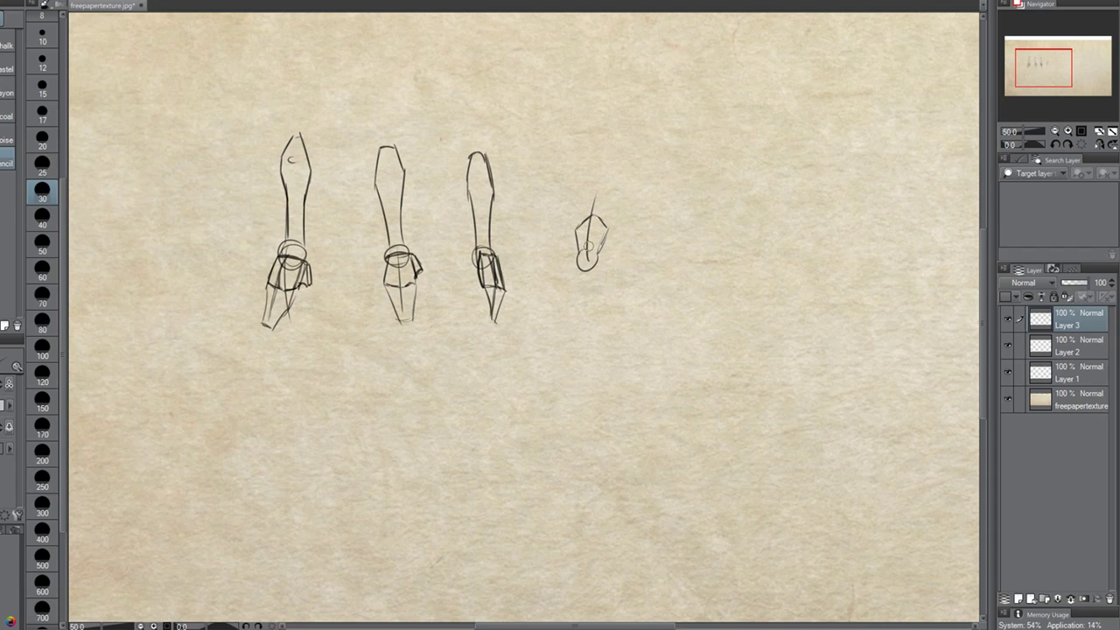
pyautogui.moveTo(589, 241)
pyautogui.mouseDown()
pyautogui.moveTo(610, 226)
pyautogui.moveTo(581, 246)
pyautogui.moveTo(565, 238)
pyautogui.moveTo(587, 248)
pyautogui.moveTo(562, 232)
pyautogui.mouseUp()
pyautogui.moveTo(578, 221)
pyautogui.mouseDown()
pyautogui.moveTo(608, 229)
pyautogui.moveTo(587, 245)
pyautogui.mouseUp()
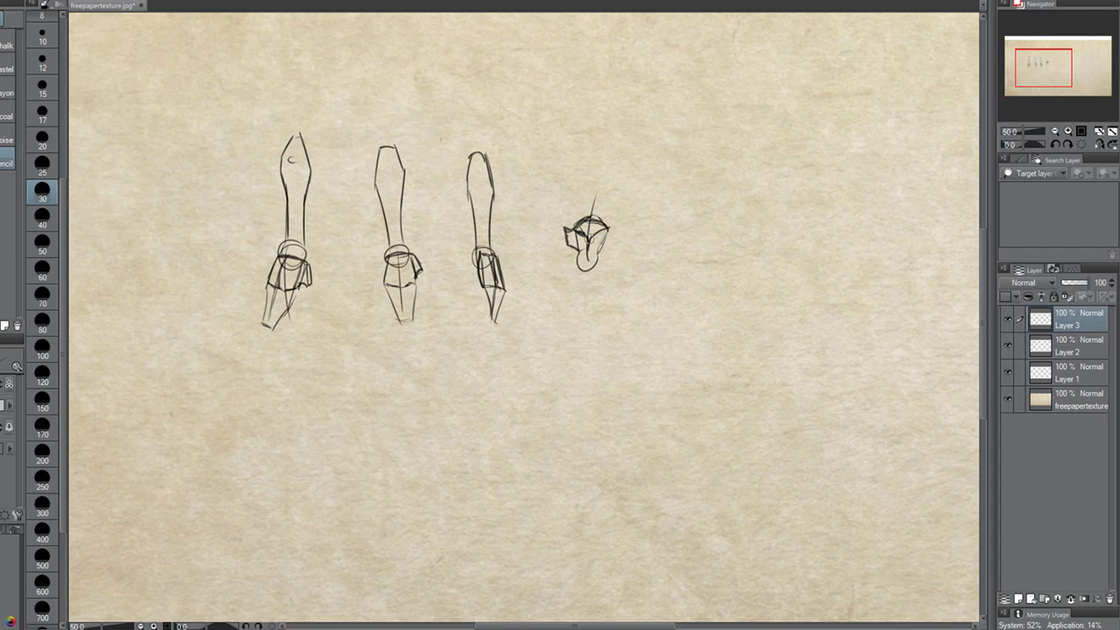
pyautogui.moveTo(609, 235); pyautogui.dragTo(596, 252)
pyautogui.moveTo(575, 249); pyautogui.dragTo(593, 259)
pyautogui.moveTo(574, 229)
pyautogui.mouseDown()
pyautogui.moveTo(589, 191)
pyautogui.moveTo(609, 233)
pyautogui.mouseUp()
pyautogui.moveTo(585, 187); pyautogui.dragTo(604, 185)
pyautogui.moveTo(593, 186); pyautogui.dragTo(574, 229)
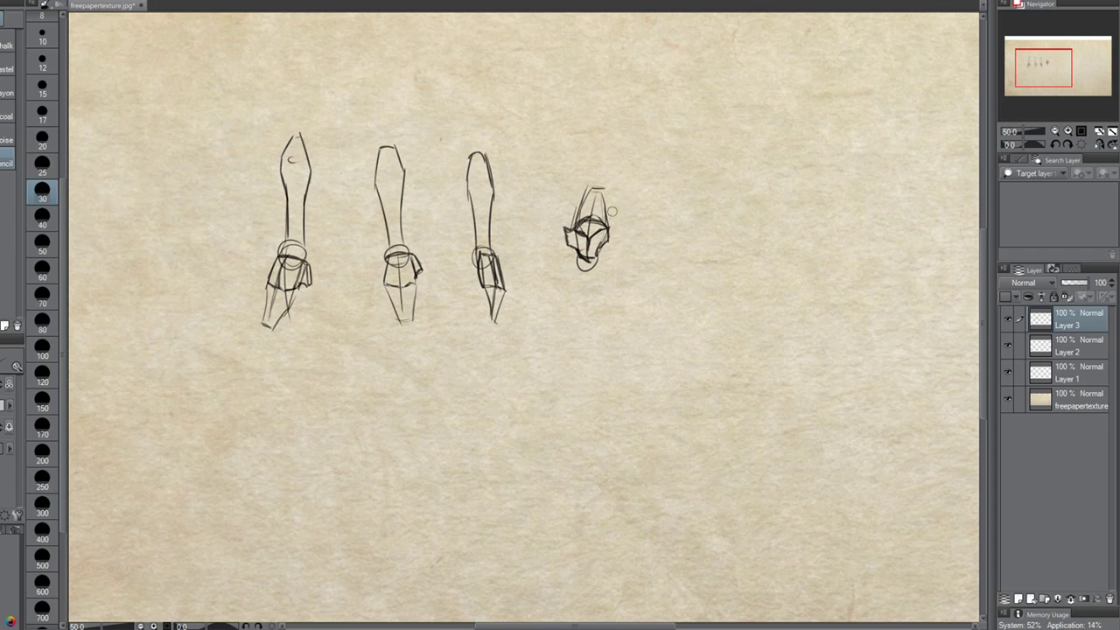
# Draw a foreshortened forearm block extending from the fourth hand's wrist, reworking its strokes.
pyautogui.moveTo(613, 213)
pyautogui.mouseDown()
pyautogui.moveTo(635, 226)
pyautogui.moveTo(599, 189)
pyautogui.moveTo(643, 210)
pyautogui.moveTo(642, 223)
pyautogui.moveTo(635, 245)
pyautogui.moveTo(599, 256)
pyautogui.moveTo(628, 204)
pyautogui.moveTo(605, 225)
pyautogui.moveTo(641, 207)
pyautogui.moveTo(632, 241)
pyautogui.moveTo(649, 233)
pyautogui.moveTo(638, 203)
pyautogui.moveTo(628, 208)
pyautogui.moveTo(604, 225)
pyautogui.moveTo(606, 251)
pyautogui.moveTo(585, 260)
pyautogui.moveTo(614, 252)
pyautogui.mouseUp()
pyautogui.hotkey('ctrl', 'z')
pyautogui.hotkey('ctrl', 'z')
pyautogui.hotkey('ctrl', 'z')
pyautogui.hotkey('ctrl', 'z')
pyautogui.hotkey('ctrl', 'z')
pyautogui.hotkey('ctrl', 'z')
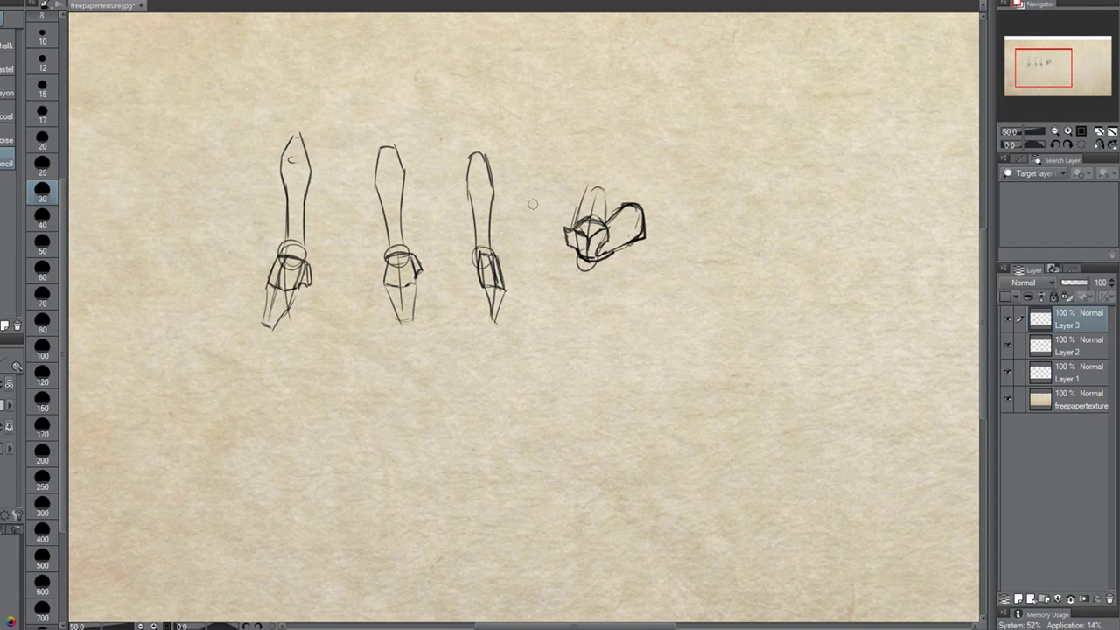
# Add thumb shapes to all four hands and darken the wrist contours of the second and first hands.
pyautogui.moveTo(563, 213)
pyautogui.mouseDown()
pyautogui.moveTo(567, 232)
pyautogui.moveTo(567, 219)
pyautogui.mouseUp()
pyautogui.moveTo(421, 273); pyautogui.dragTo(426, 291)
pyautogui.moveTo(419, 269); pyautogui.dragTo(428, 290)
pyautogui.moveTo(300, 286); pyautogui.dragTo(307, 299)
pyautogui.moveTo(307, 286); pyautogui.dragTo(306, 299)
pyautogui.moveTo(485, 289); pyautogui.dragTo(491, 312)
pyautogui.hotkey('ctrl', 'z')
pyautogui.hotkey('ctrl', 'z')
pyautogui.moveTo(492, 318)
pyautogui.mouseDown()
pyautogui.moveTo(491, 283)
pyautogui.moveTo(501, 303)
pyautogui.moveTo(483, 259)
pyautogui.mouseUp()
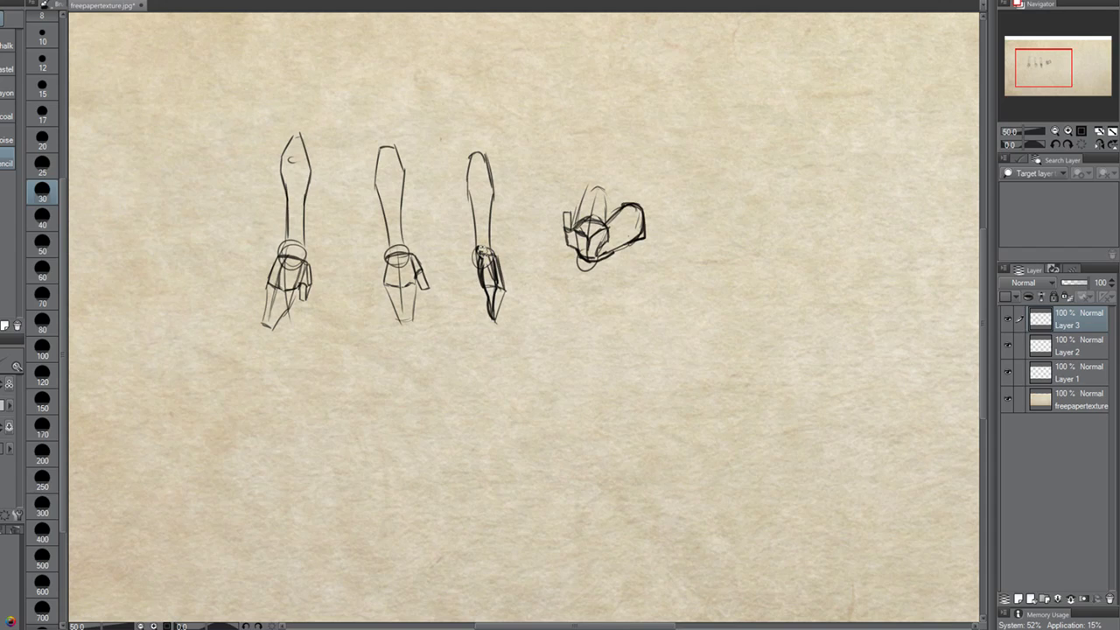
pyautogui.moveTo(390, 258); pyautogui.dragTo(387, 230)
pyautogui.moveTo(278, 254); pyautogui.dragTo(284, 227)
# Divide the fourth hand's finger mass into separate upright fingers and darken its palm and thumb outline.
pyautogui.moveTo(570, 226)
pyautogui.mouseDown()
pyautogui.moveTo(568, 210)
pyautogui.moveTo(565, 224)
pyautogui.moveTo(588, 189)
pyautogui.moveTo(590, 252)
pyautogui.mouseUp()
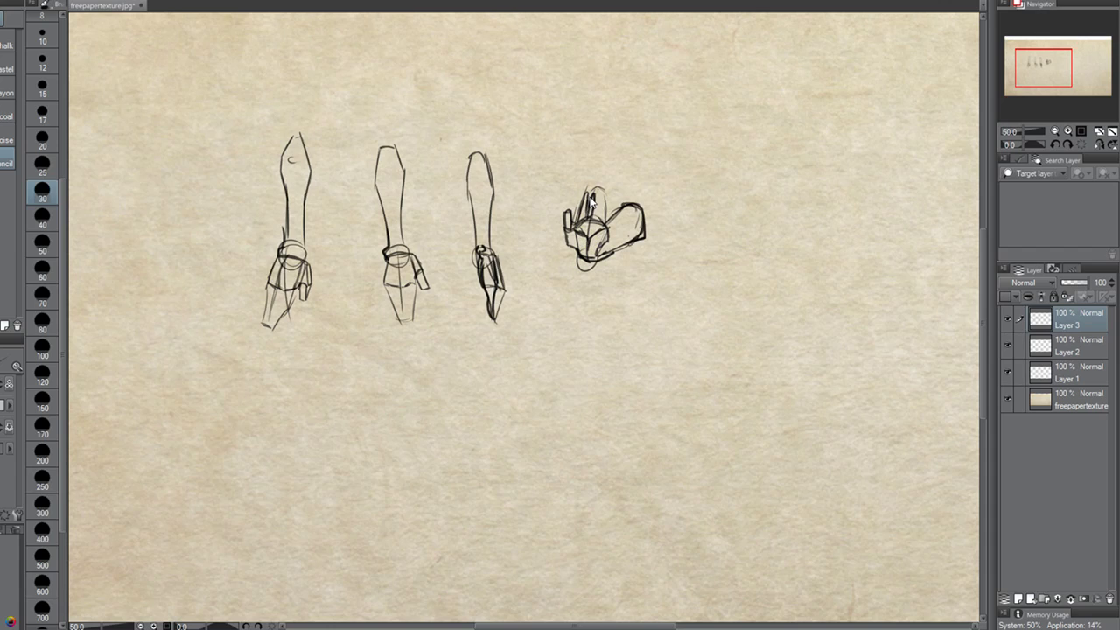
pyautogui.hotkey('ctrl', 'z')
pyautogui.moveTo(586, 210)
pyautogui.mouseDown()
pyautogui.moveTo(591, 187)
pyautogui.moveTo(592, 215)
pyautogui.mouseUp()
pyautogui.hotkey('ctrl', 'z')
pyautogui.moveTo(599, 218); pyautogui.dragTo(601, 191)
pyautogui.moveTo(607, 206)
pyautogui.mouseDown()
pyautogui.moveTo(598, 252)
pyautogui.moveTo(579, 252)
pyautogui.mouseUp()
pyautogui.moveTo(567, 210); pyautogui.dragTo(569, 241)
pyautogui.moveTo(592, 195); pyautogui.dragTo(592, 201)
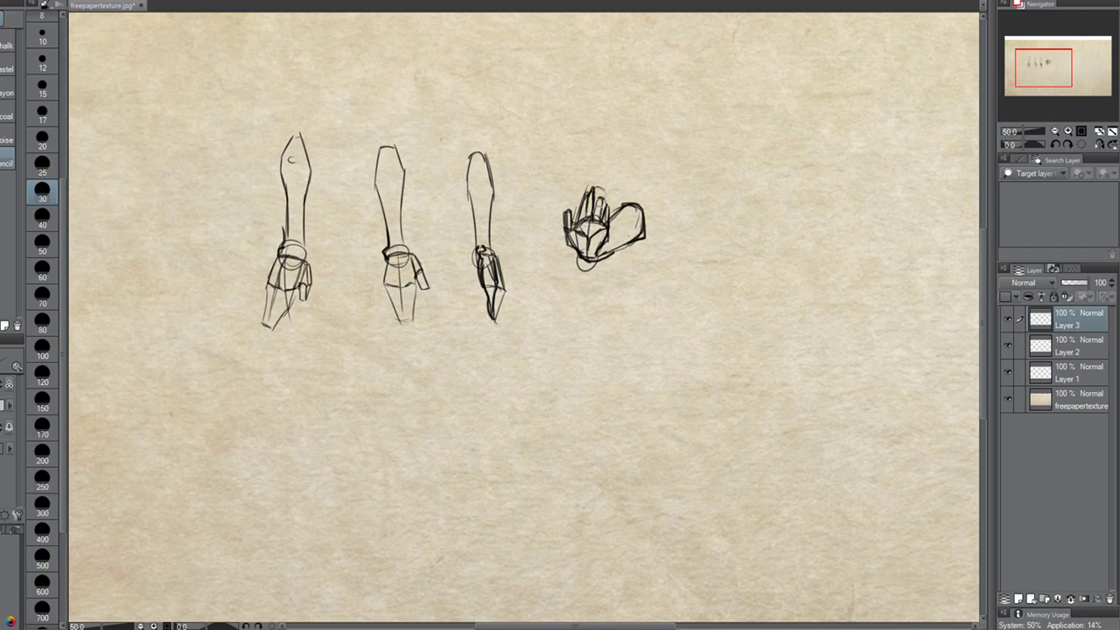
# Draw the fourth arm's upper arm rising from the elbow and close its upper end with a small ellipse.
pyautogui.moveTo(644, 239)
pyautogui.mouseDown()
pyautogui.moveTo(651, 171)
pyautogui.moveTo(625, 177)
pyautogui.moveTo(648, 140)
pyautogui.mouseUp()
pyautogui.hotkey('ctrl', 'z')
pyautogui.hotkey('ctrl', 'z')
pyautogui.moveTo(624, 205); pyautogui.dragTo(640, 155)
pyautogui.moveTo(644, 234)
pyautogui.mouseDown()
pyautogui.moveTo(656, 158)
pyautogui.moveTo(628, 200)
pyautogui.moveTo(651, 138)
pyautogui.moveTo(657, 160)
pyautogui.moveTo(641, 135)
pyautogui.moveTo(637, 167)
pyautogui.moveTo(688, 124)
pyautogui.moveTo(651, 171)
pyautogui.moveTo(689, 135)
pyautogui.moveTo(668, 115)
pyautogui.mouseUp()
pyautogui.moveTo(660, 154); pyautogui.dragTo(665, 166)
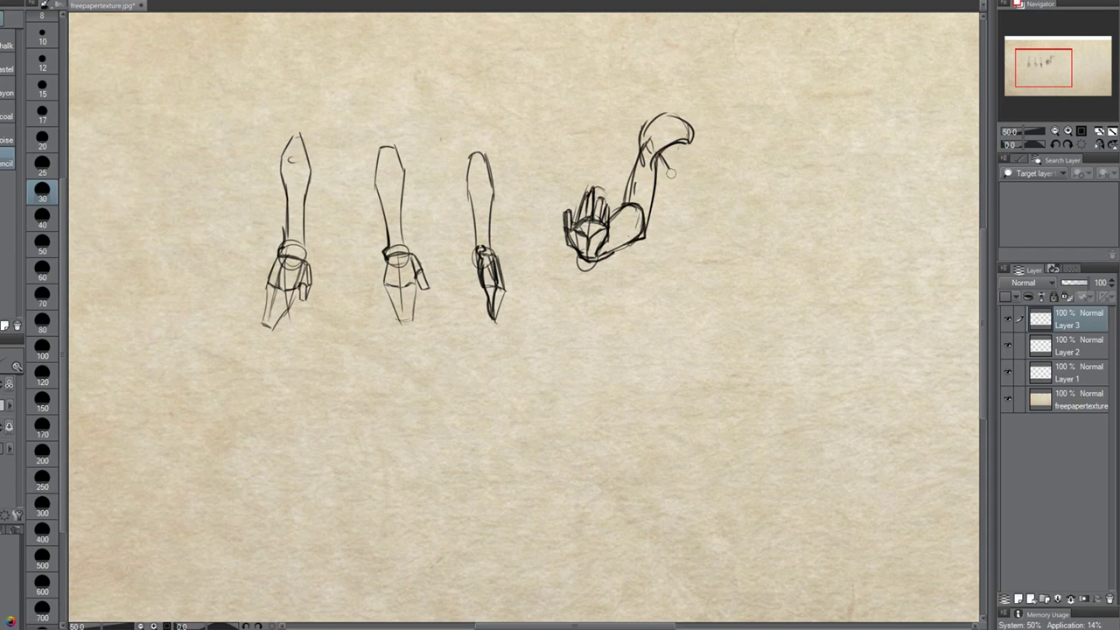
pyautogui.hotkey('ctrl', 'z')
pyautogui.hotkey('ctrl', 'z')
pyautogui.hotkey('ctrl', 'z')
pyautogui.hotkey('ctrl', 'z')
pyautogui.hotkey('ctrl', 'z')
pyautogui.hotkey('ctrl', 'z')
pyautogui.moveTo(655, 167)
pyautogui.mouseDown()
pyautogui.moveTo(654, 141)
pyautogui.moveTo(627, 203)
pyautogui.moveTo(648, 141)
pyautogui.moveTo(665, 142)
pyautogui.mouseUp()
# Darken the first hand's thumb and divide the second hand's finger mass into separate fingers.
pyautogui.moveTo(301, 284); pyautogui.dragTo(304, 300)
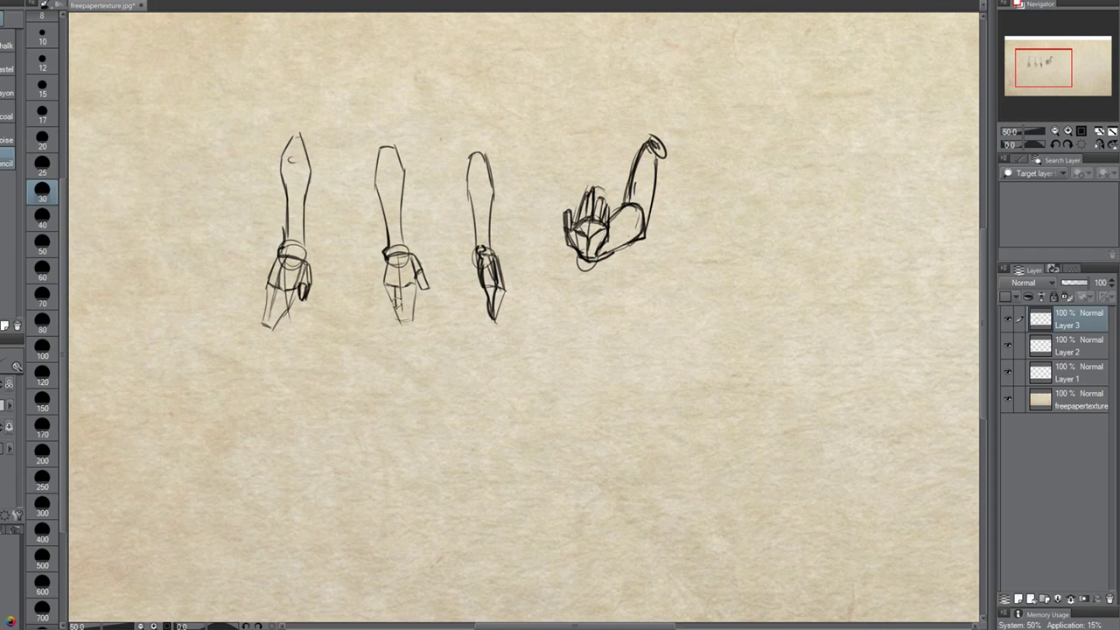
pyautogui.moveTo(387, 285); pyautogui.dragTo(395, 309)
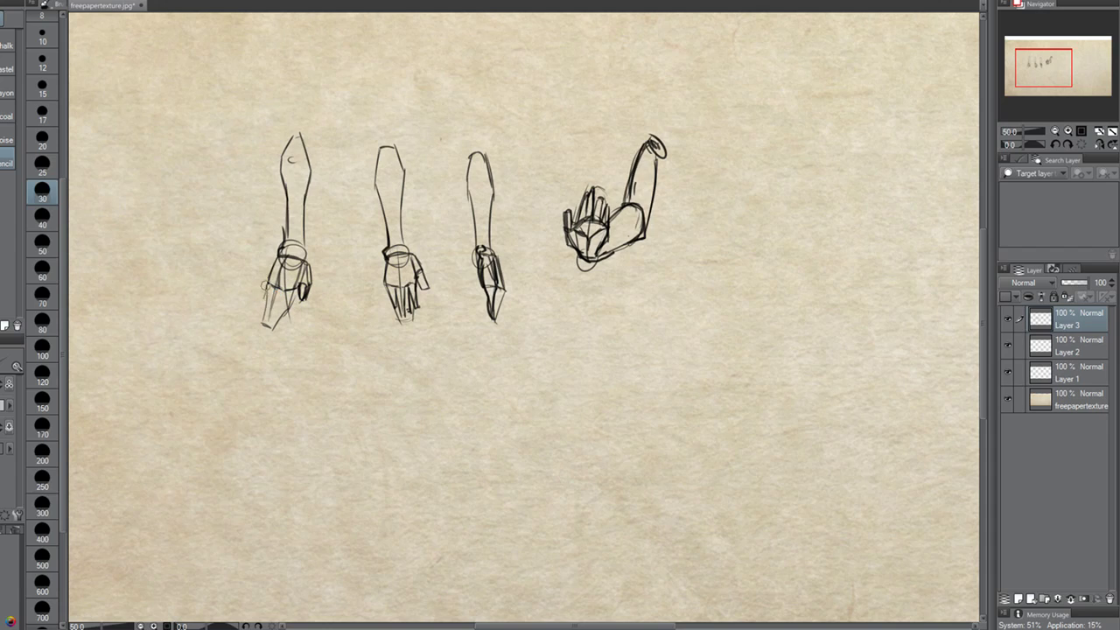
# Try finger outlines along the outer side of the first hand.
pyautogui.moveTo(246, 308); pyautogui.dragTo(256, 305)
pyautogui.moveTo(259, 303); pyautogui.dragTo(264, 307)
pyautogui.hotkey('ctrl', 'z')
pyautogui.hotkey('ctrl', 'z')
pyautogui.hotkey('ctrl', 'z')
pyautogui.hotkey('ctrl', 'z')
pyautogui.hotkey('ctrl', 'z')
# Divide the first hand's finger mass into individual slightly bent fingers below the palm.
pyautogui.moveTo(286, 299)
pyautogui.mouseDown()
pyautogui.moveTo(289, 322)
pyautogui.moveTo(287, 289)
pyautogui.moveTo(280, 308)
pyautogui.mouseUp()
pyautogui.moveTo(289, 316)
pyautogui.mouseDown()
pyautogui.moveTo(281, 306)
pyautogui.moveTo(294, 293)
pyautogui.moveTo(287, 320)
pyautogui.mouseUp()
pyautogui.hotkey('ctrl', 'z')
pyautogui.moveTo(282, 291); pyautogui.dragTo(275, 327)
pyautogui.moveTo(268, 308)
pyautogui.mouseDown()
pyautogui.moveTo(273, 327)
pyautogui.moveTo(250, 309)
pyautogui.mouseUp()
pyautogui.hotkey('ctrl', 'z')
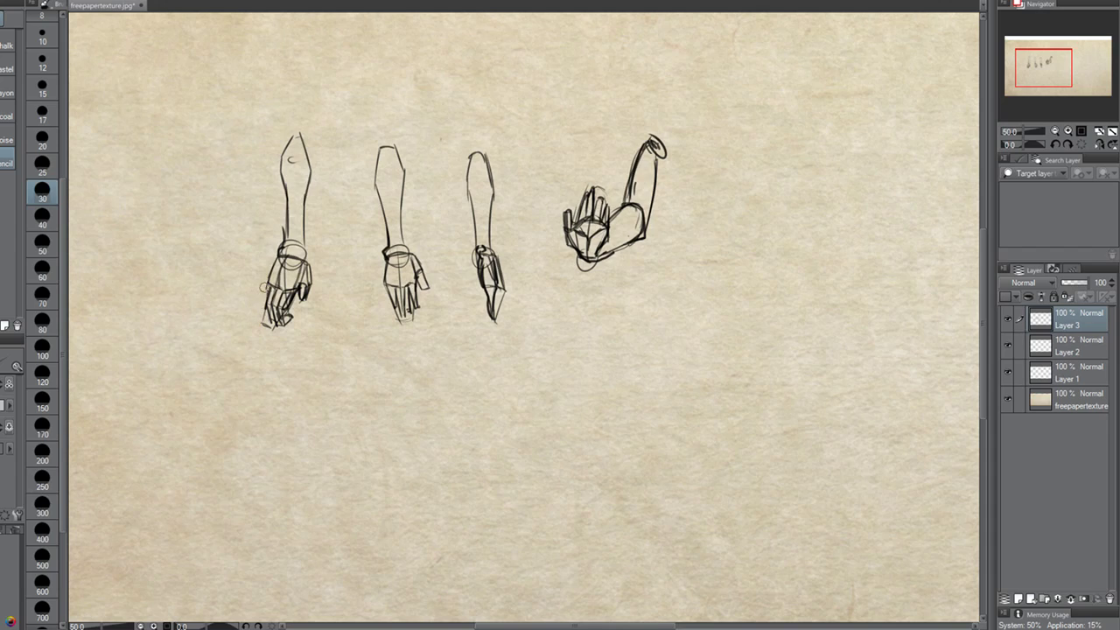